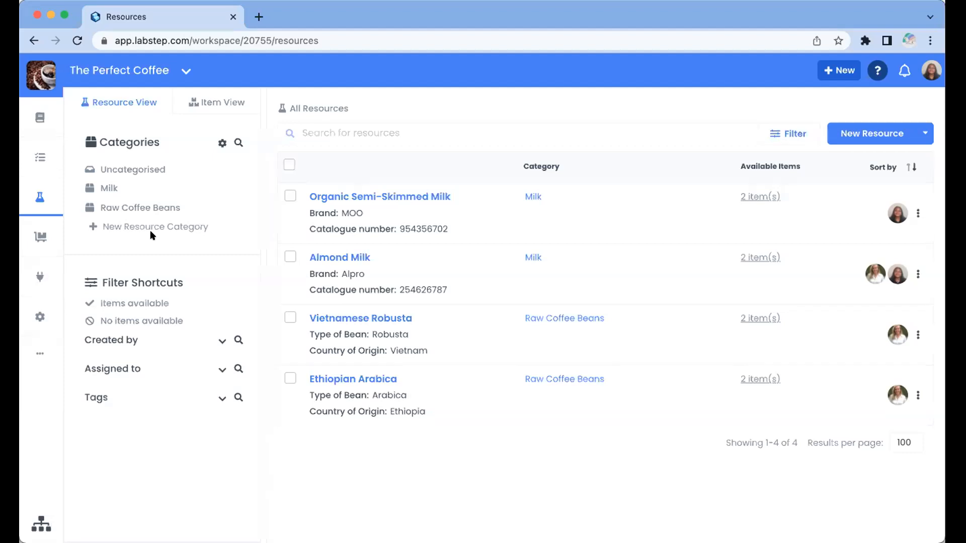
- Inspect the Ethiopian Arabica resource in the Raw Coffee Beans category, and return to the full resource list
click(112, 208)
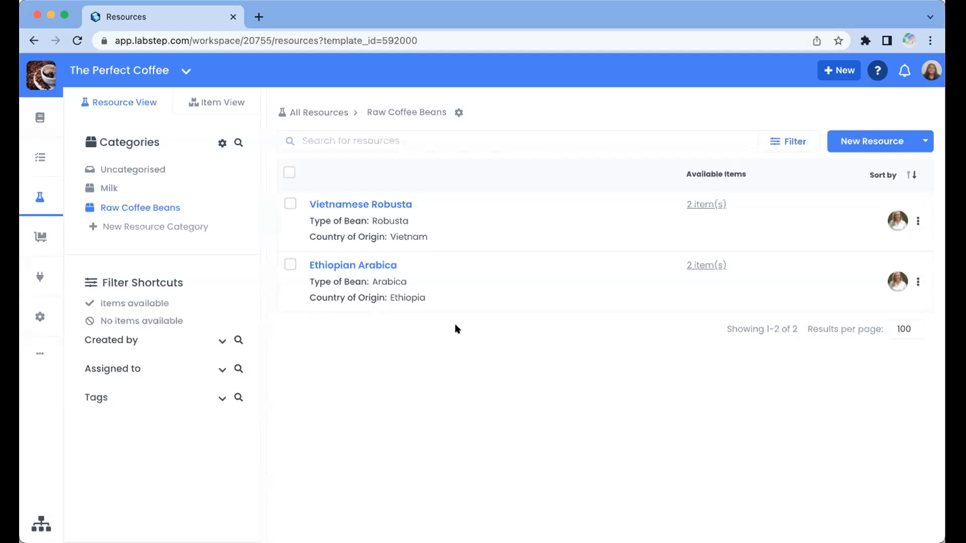
click(362, 263)
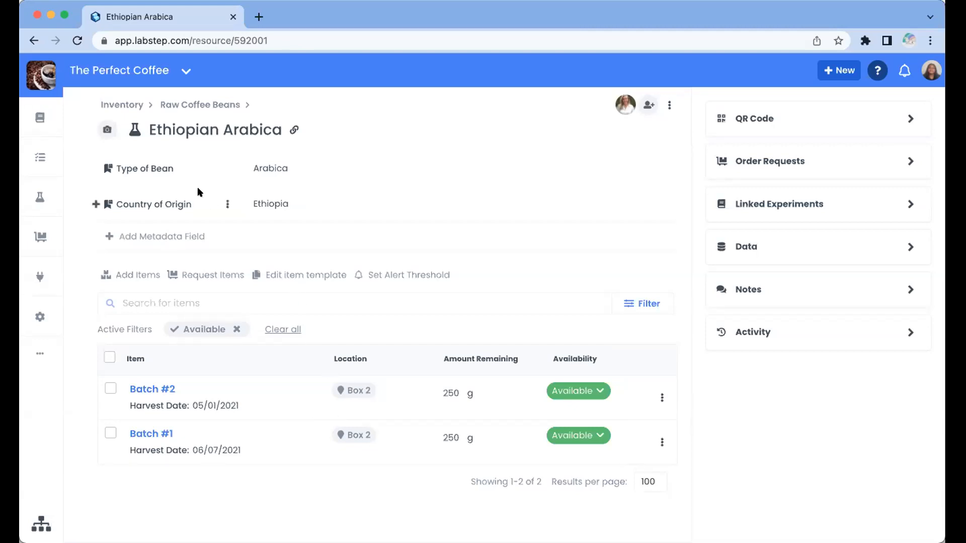
click(40, 196)
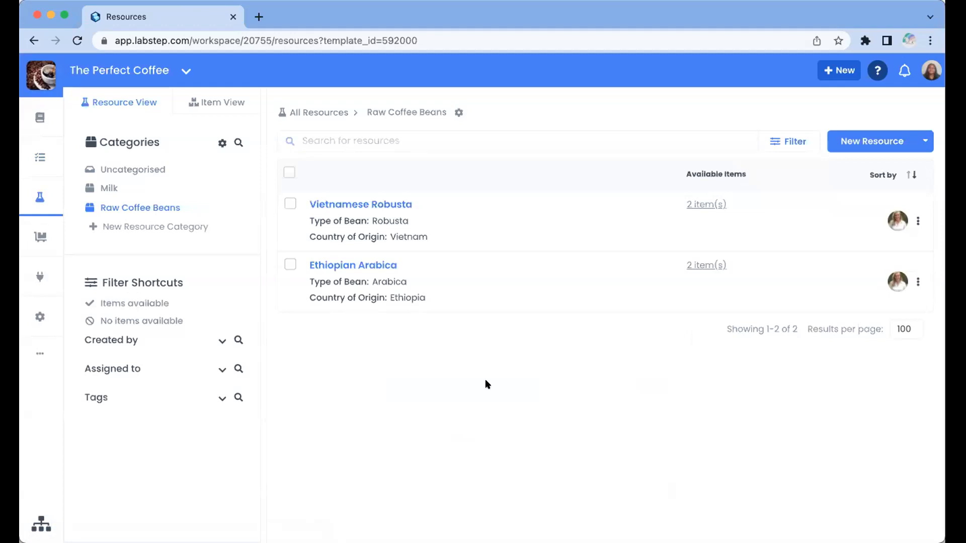
click(50, 200)
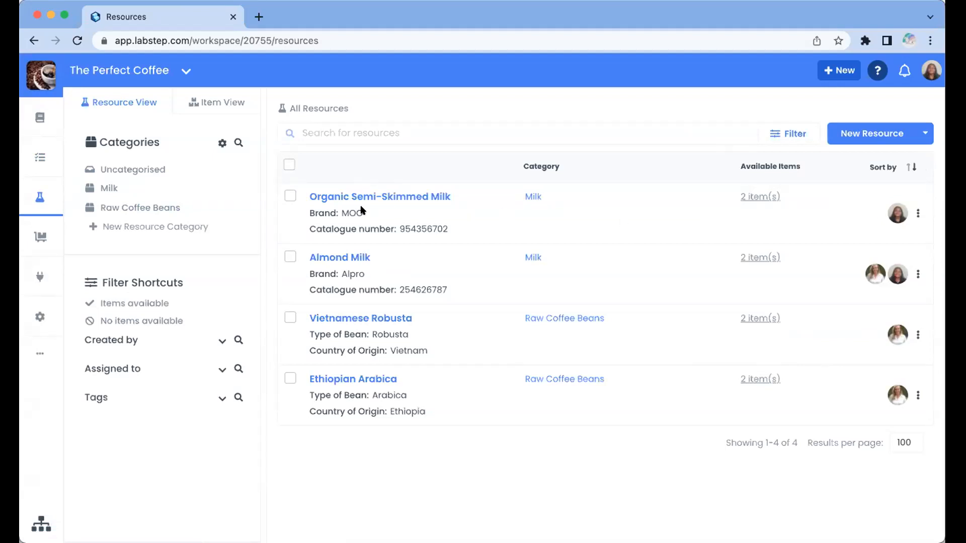
- Create a new resource category and name it Sugar
click(185, 228)
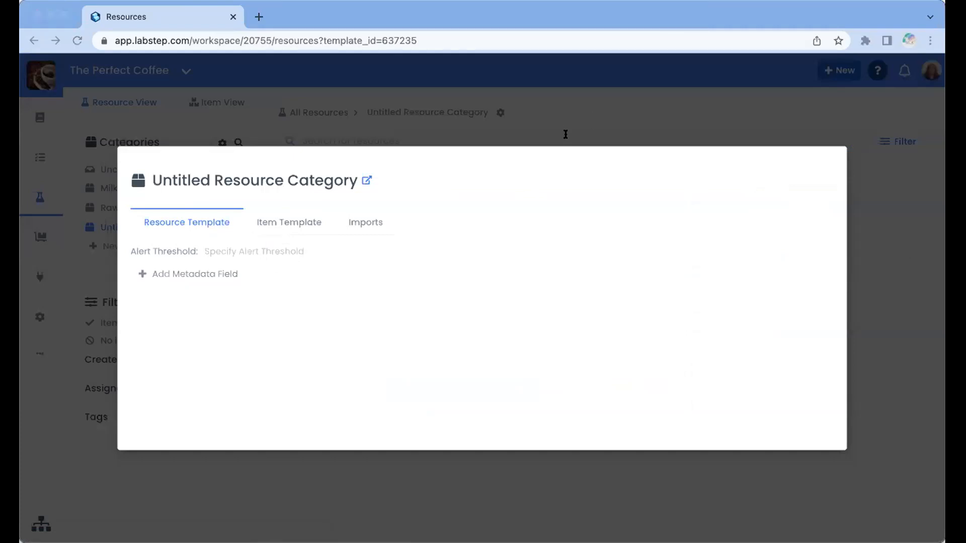
click(300, 181)
drag(362, 180, 143, 179)
text(Sugar)
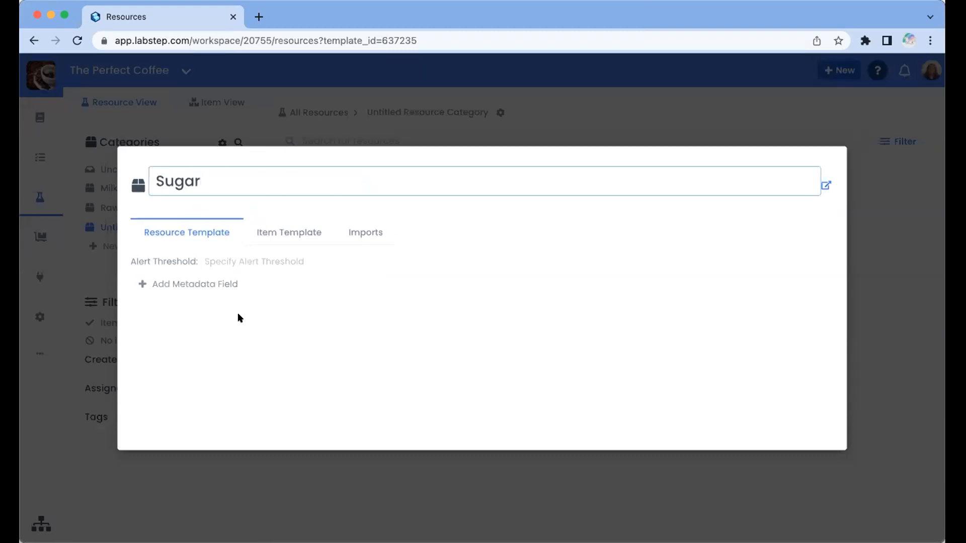
click(238, 313)
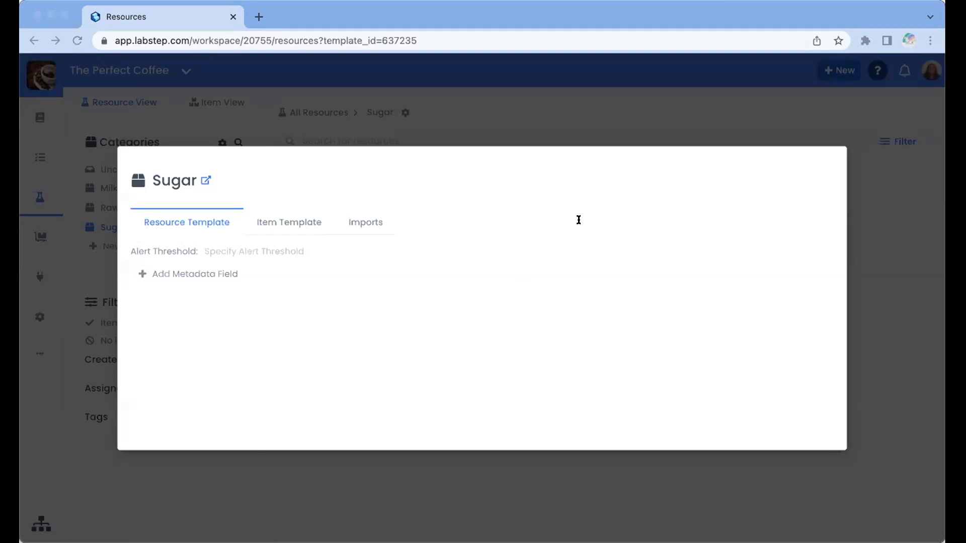
- Add three metadata fields to the Sugar resource template: Brand and Organic as Text, and Structure as Chemistry
click(211, 278)
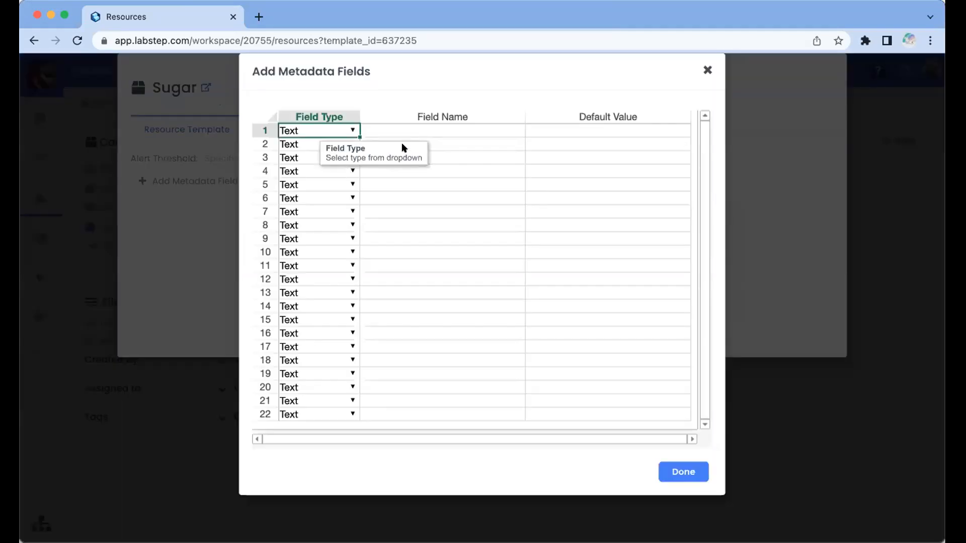
click(421, 132)
text(Brand Organic Structure)
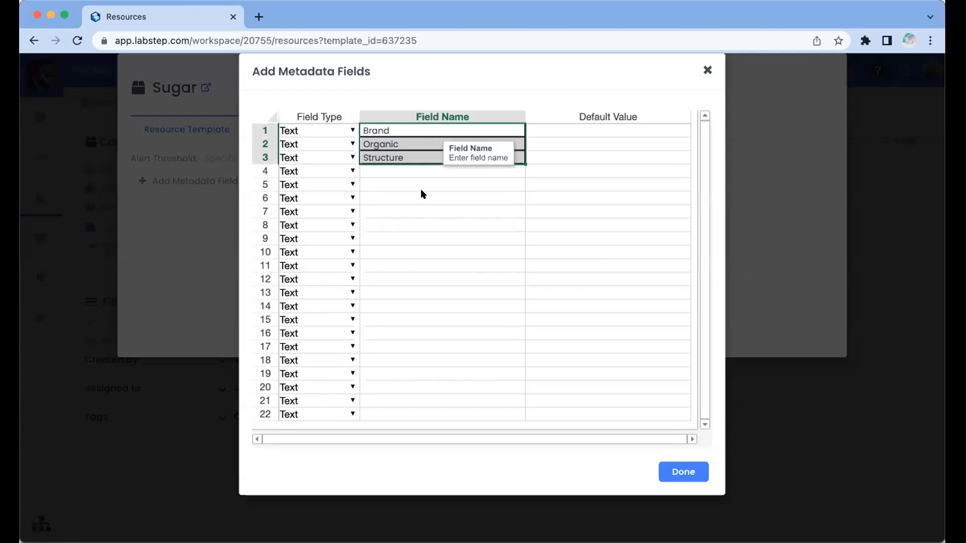
click(421, 184)
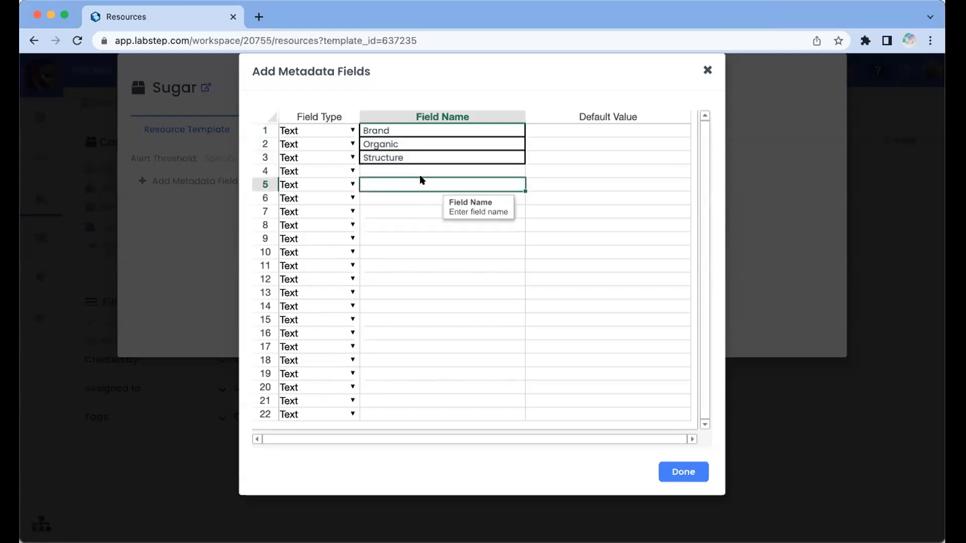
click(352, 157)
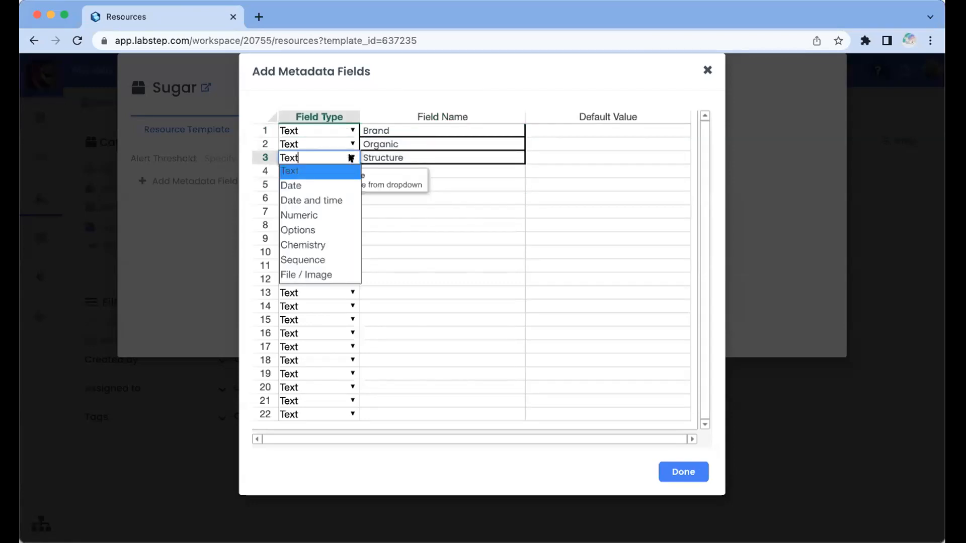
click(325, 247)
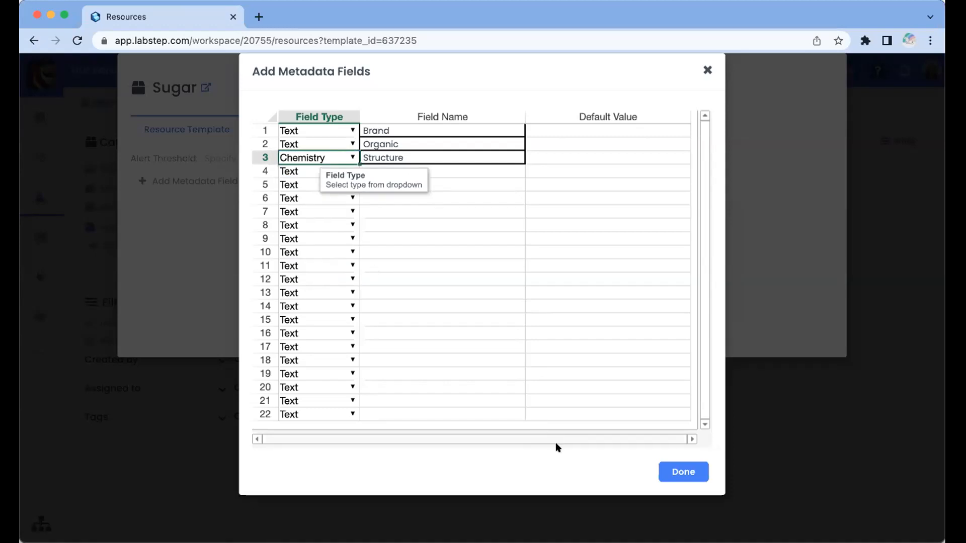
click(668, 476)
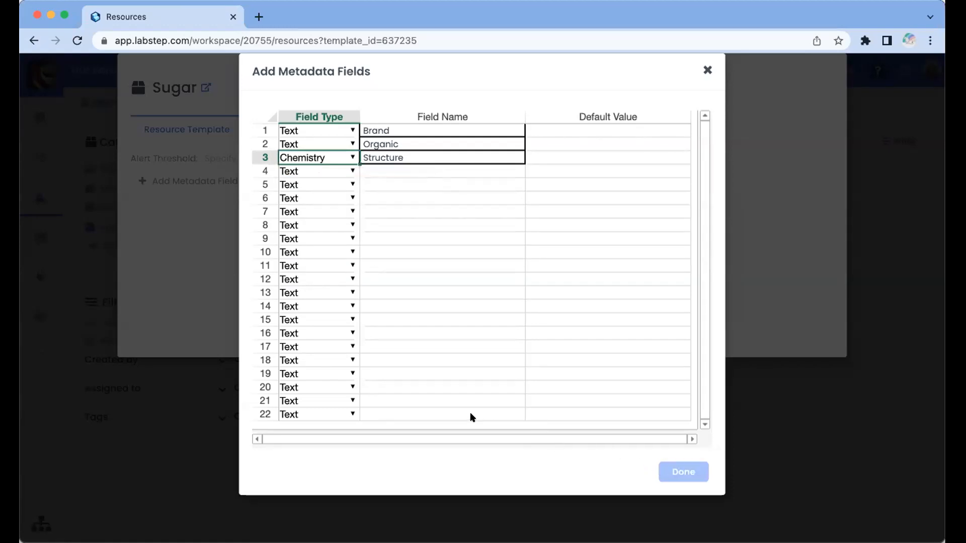
- Review the Sugar resource template's metadata fields, including the chemistry details under Structure
scroll(415, 373, down, 3)
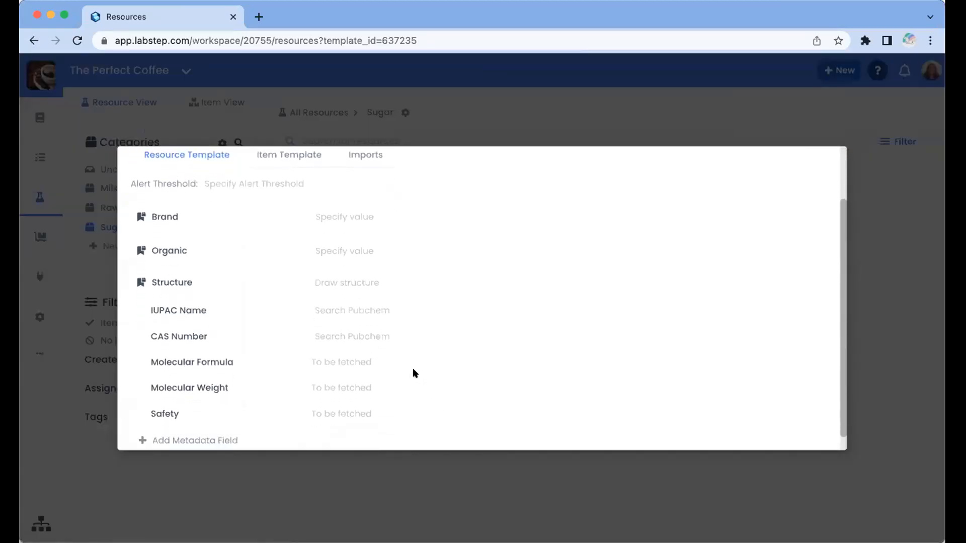
scroll(415, 373, up, 3)
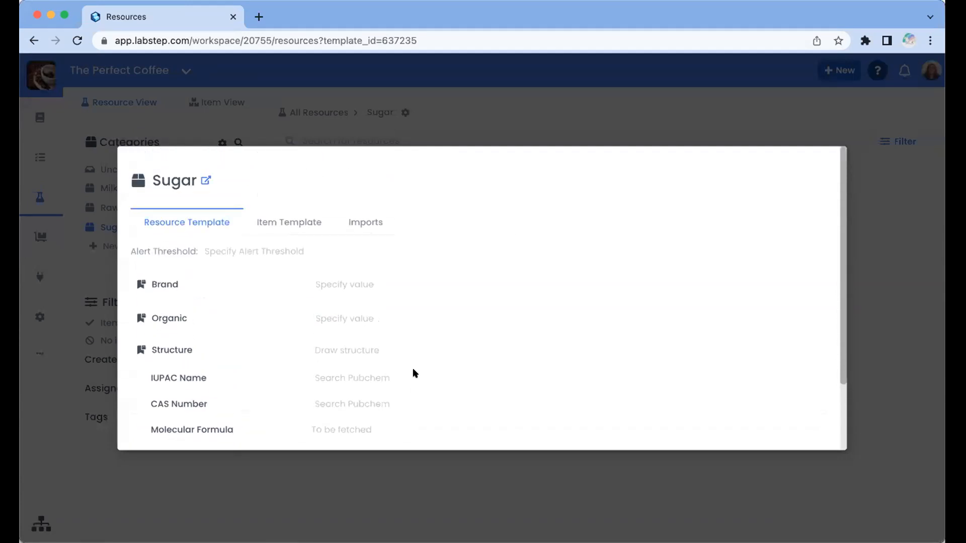
scroll(415, 373, down, 3)
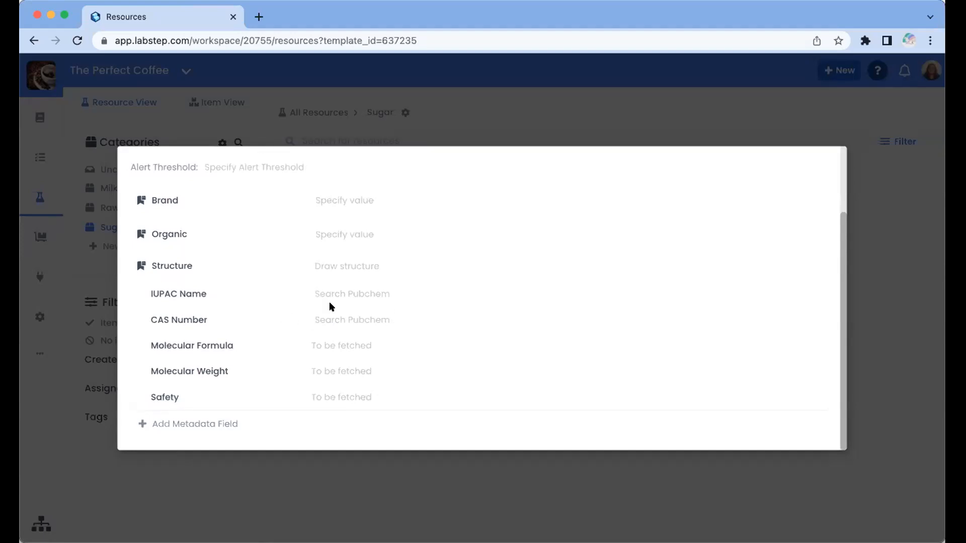
scroll(330, 305, up, 3)
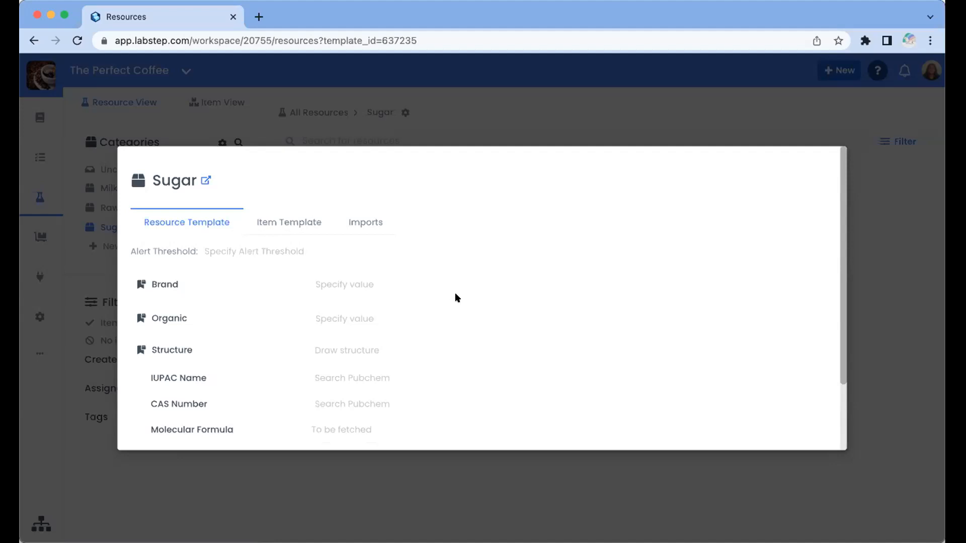
scroll(456, 298, down, 2)
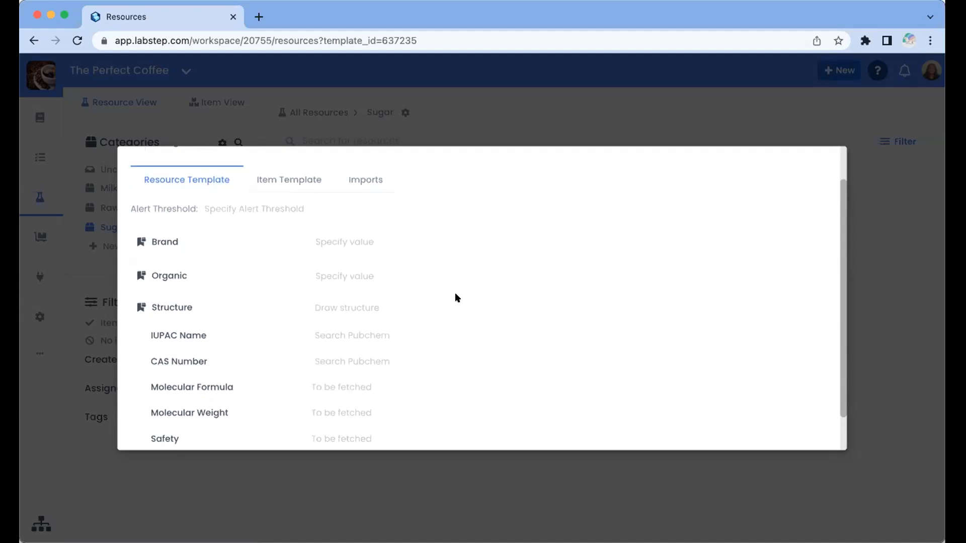
scroll(421, 330, down, 2)
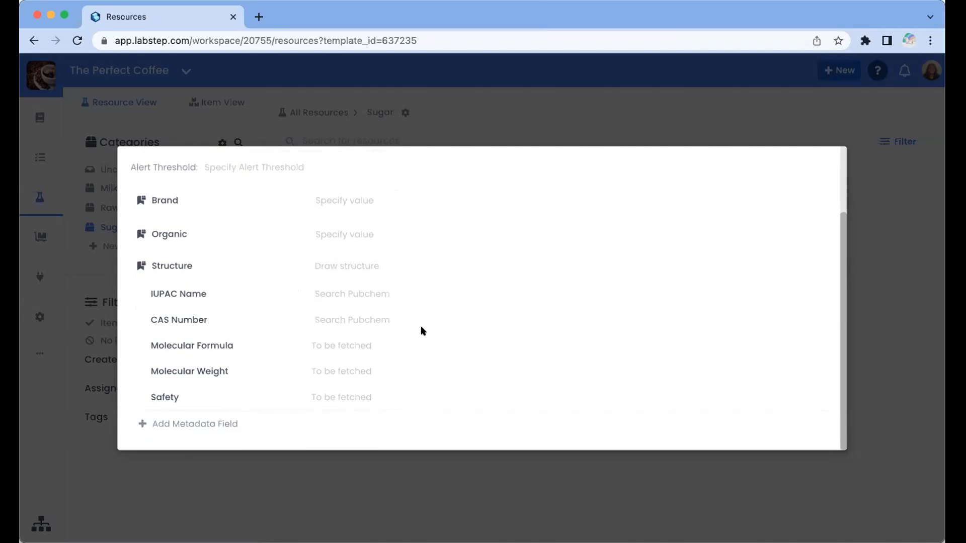
scroll(422, 331, up, 4)
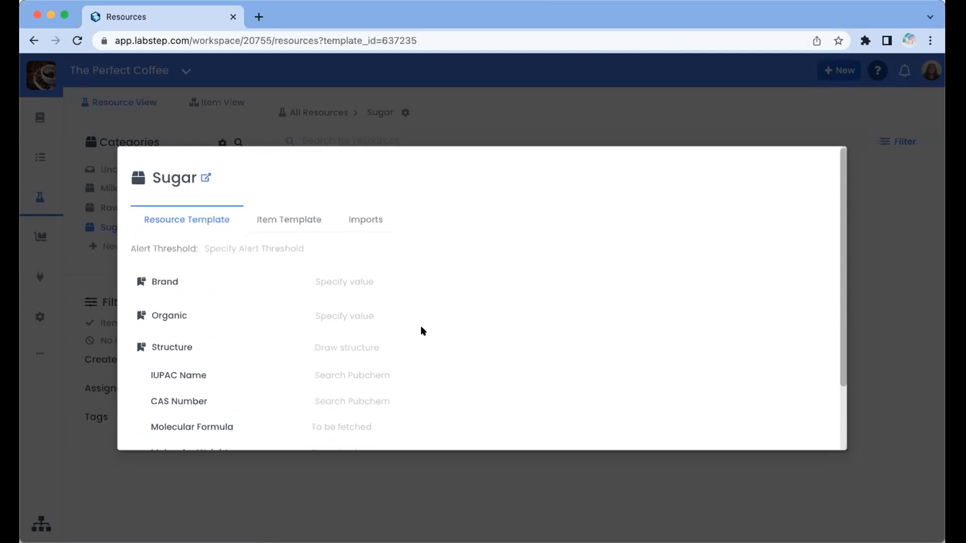
- Create an item template for the Sugar category and enter two metadata field names, Date opened and Expiry Date
click(289, 220)
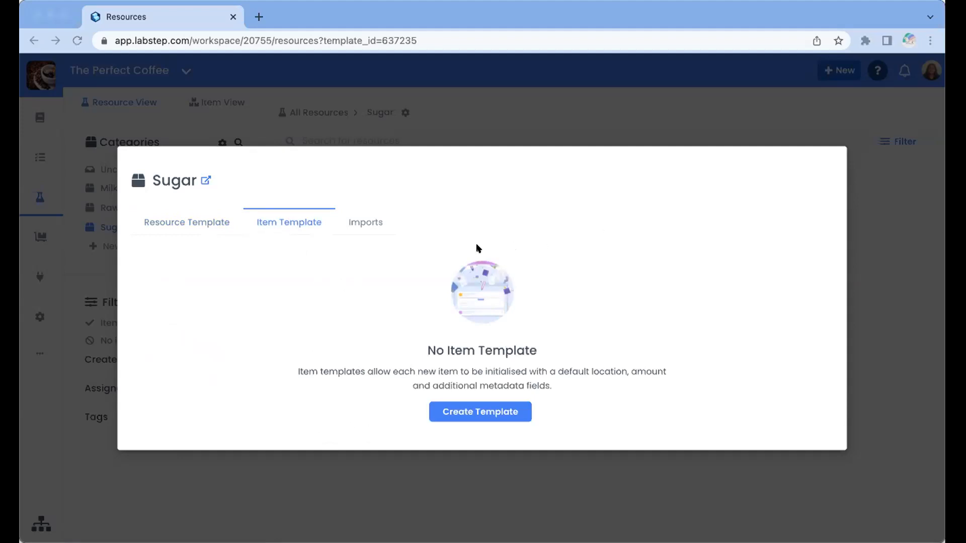
click(450, 418)
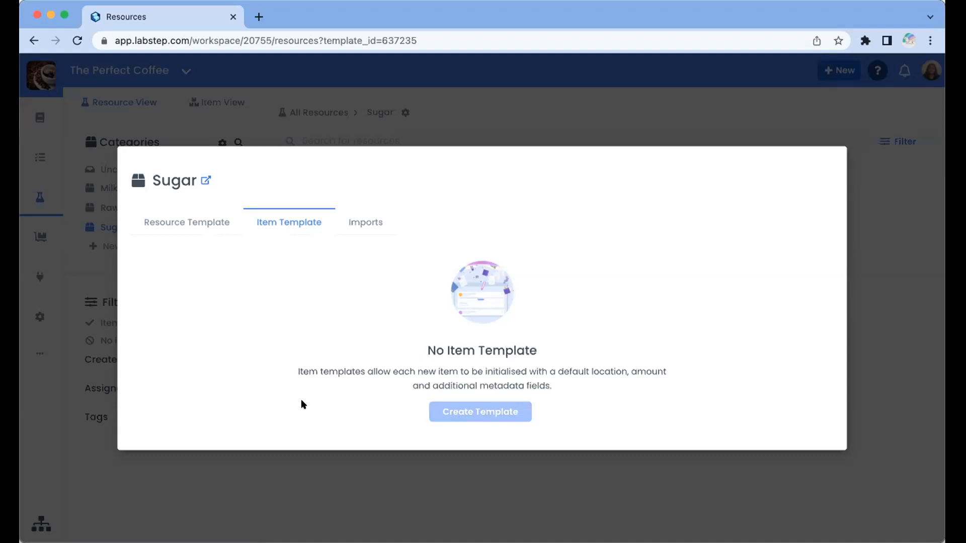
click(223, 343)
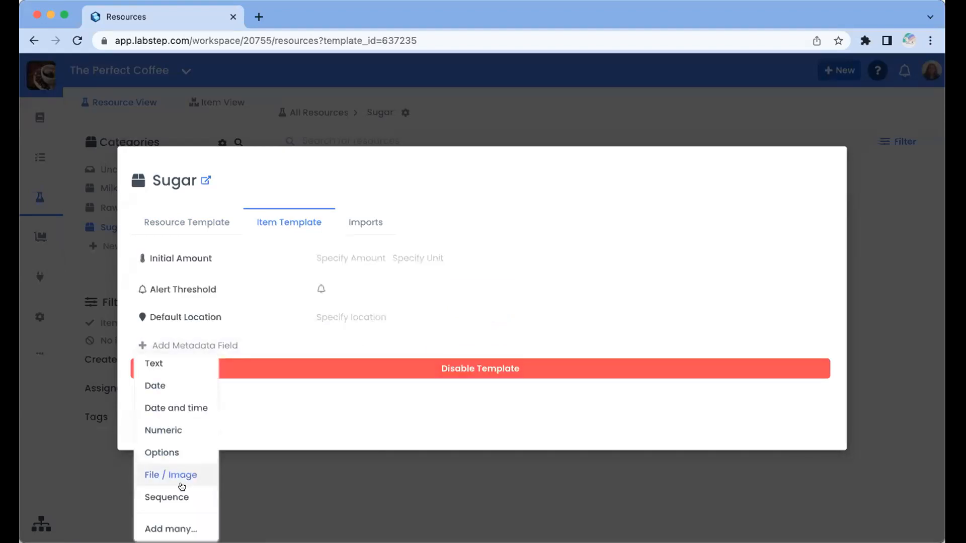
click(150, 526)
click(458, 135)
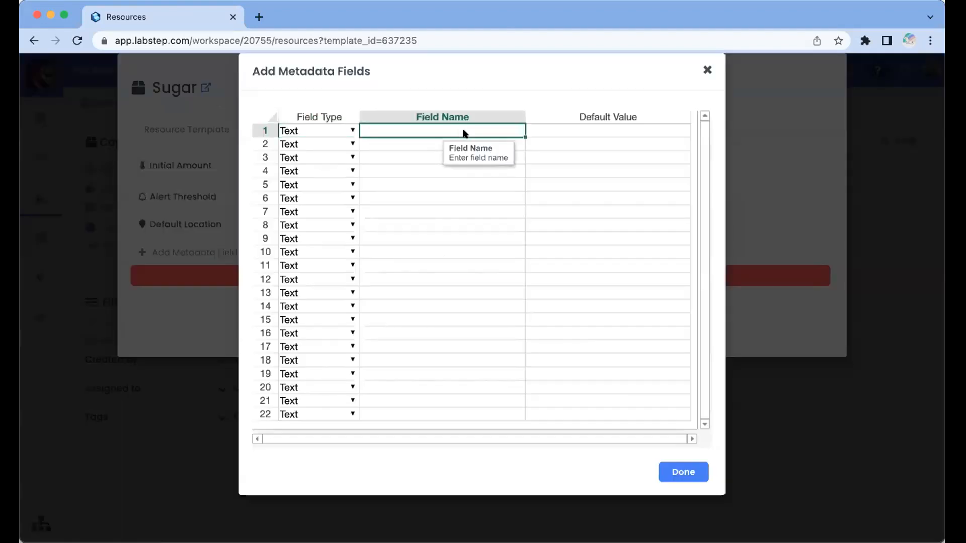
text(Date opened Expiry Date)
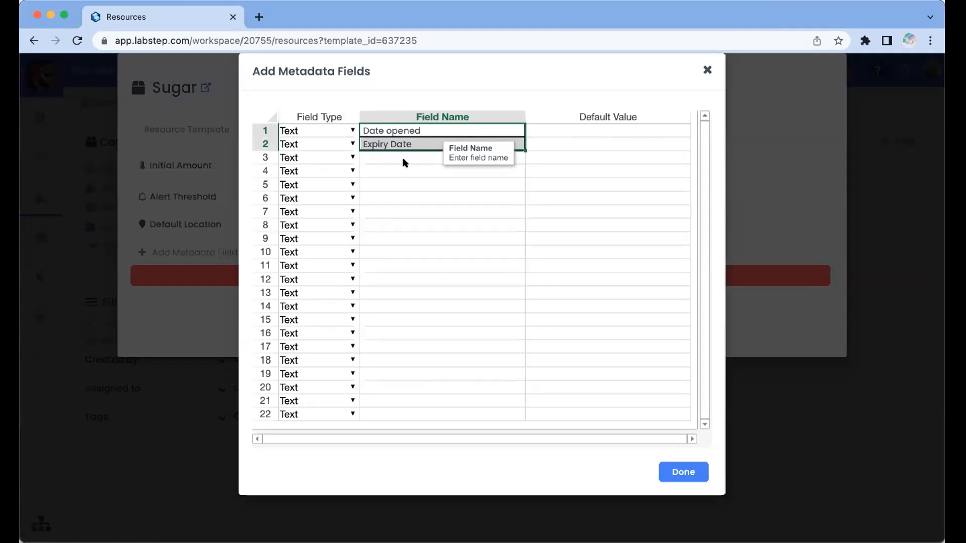
- Set the field type of Date opened and Expiry Date to Date and add both fields to the item template
click(317, 132)
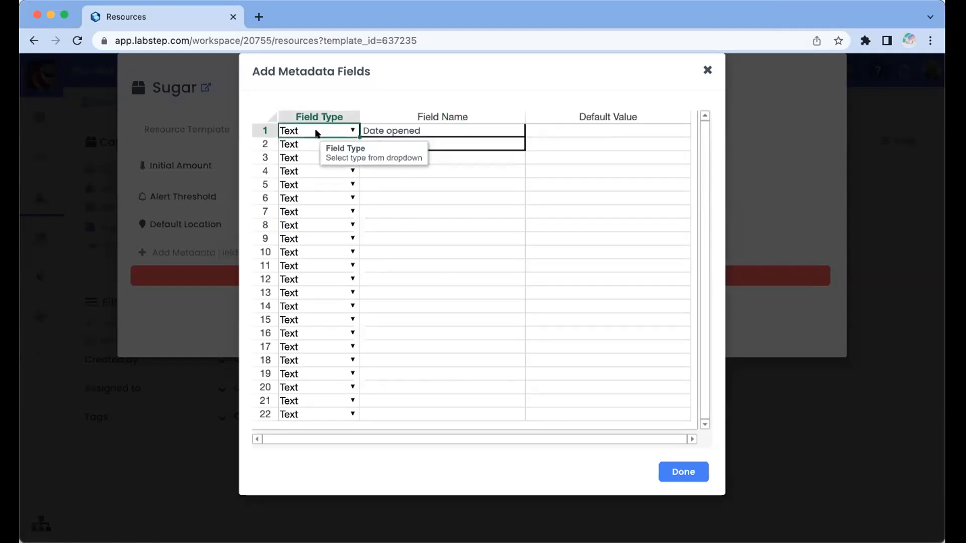
click(350, 130)
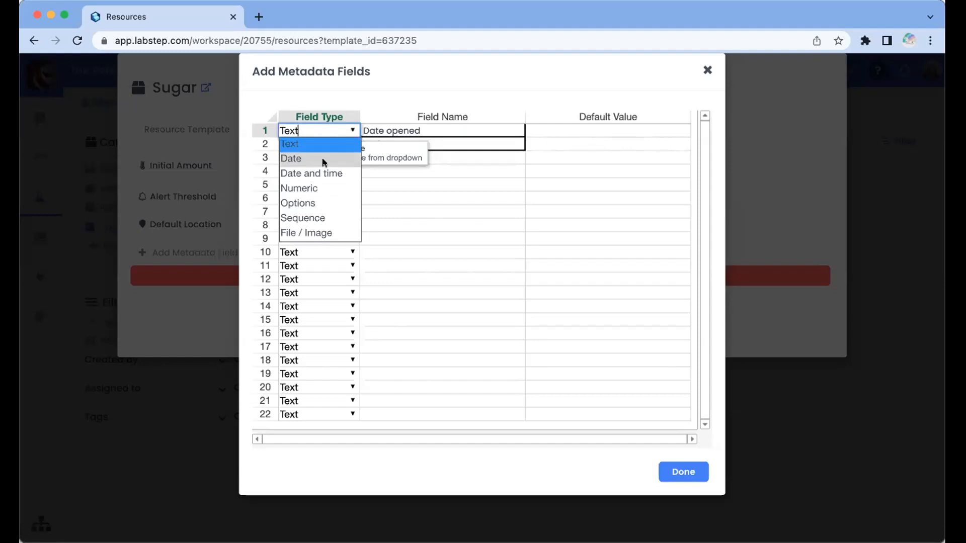
click(319, 158)
click(347, 144)
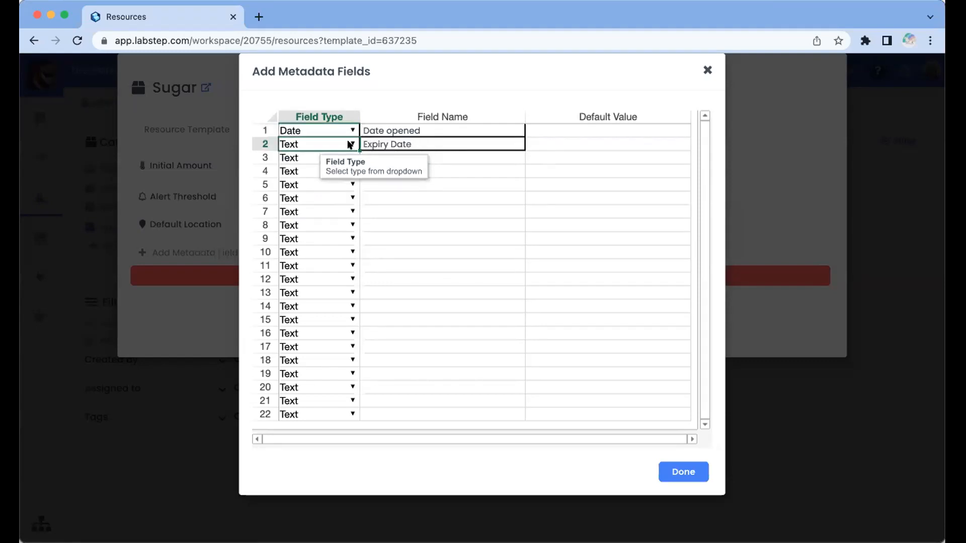
click(350, 144)
click(323, 171)
click(674, 466)
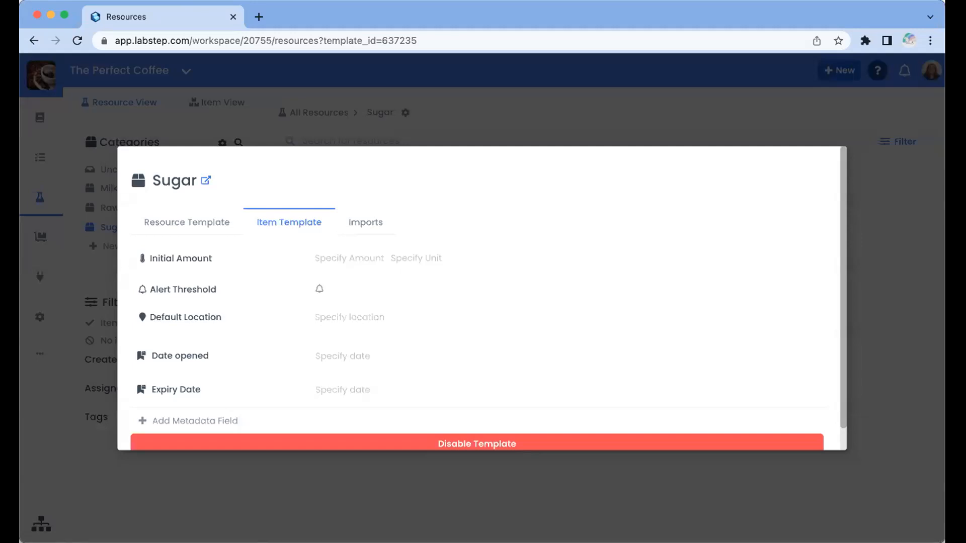
- Open the resource import sheet for the Sugar category
click(370, 220)
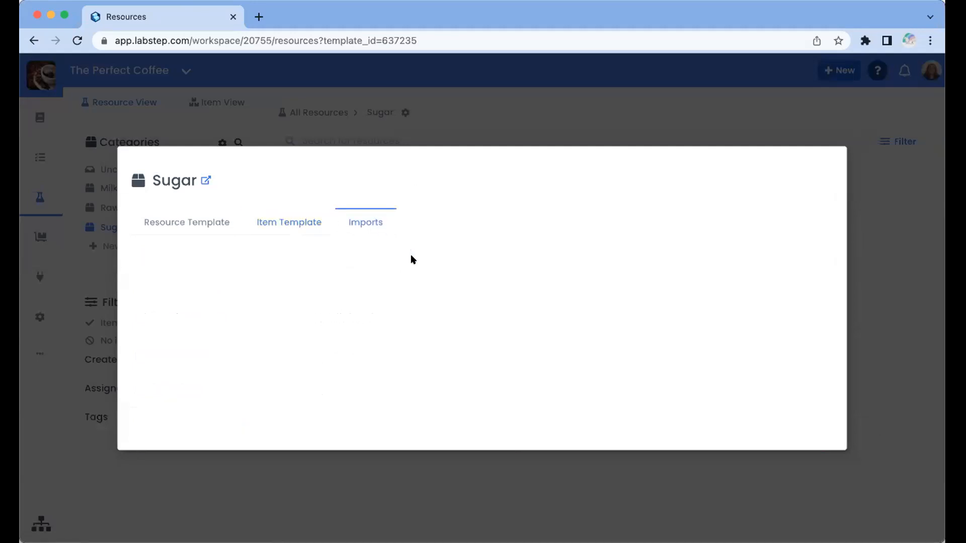
click(477, 399)
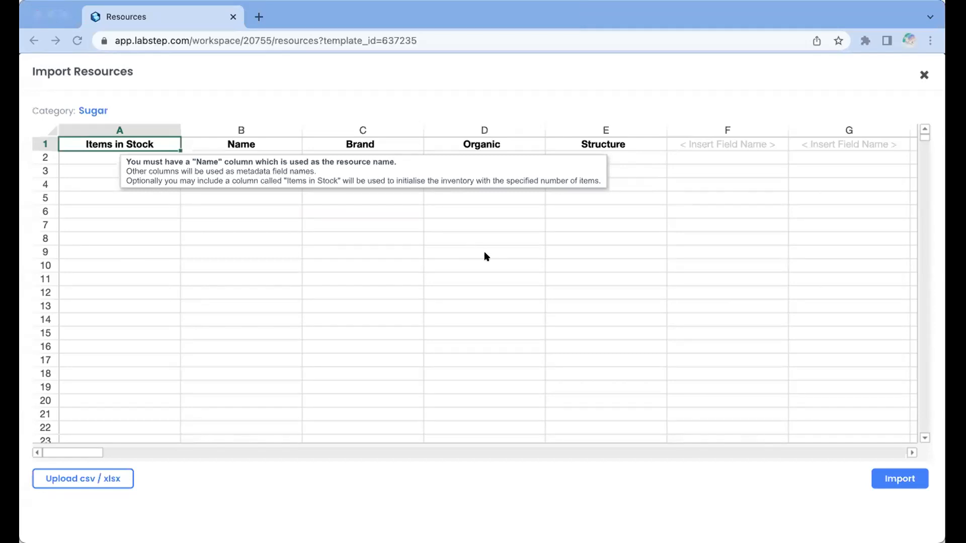
click(88, 158)
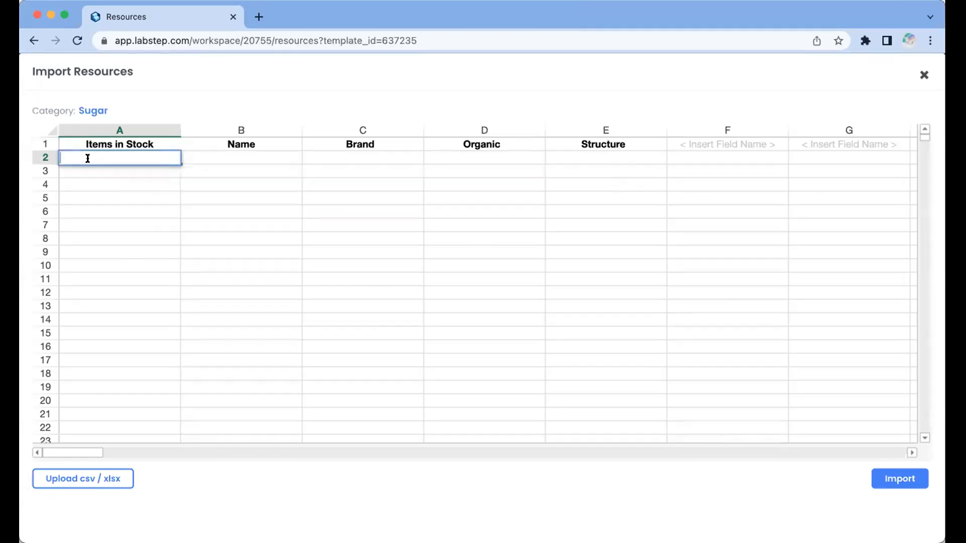
text(1 Cane Sugar Waitrose Yes 1 Coconut Sugar Groovy Food Organic Yes 1 Granulated Sugar Tesco No)
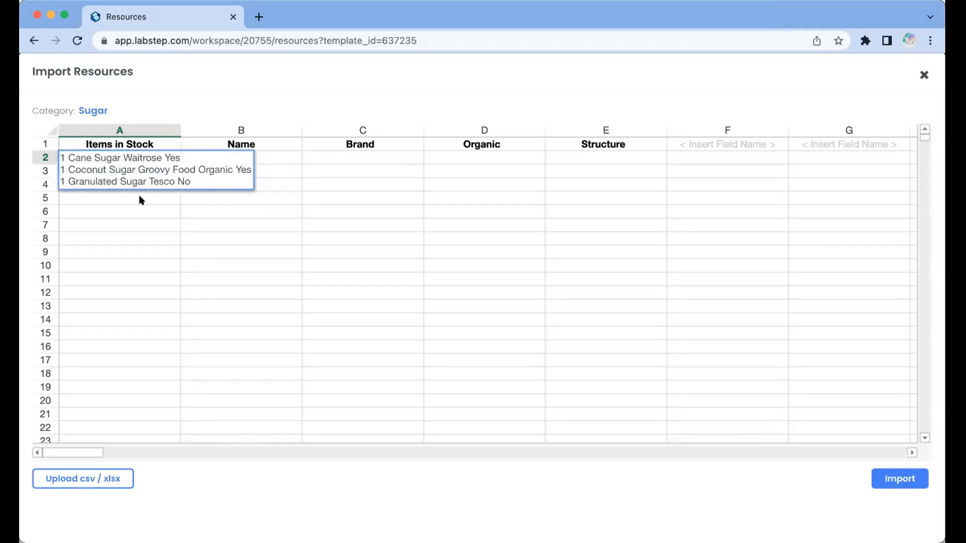
drag(220, 177, 47, 143)
key(super+c)
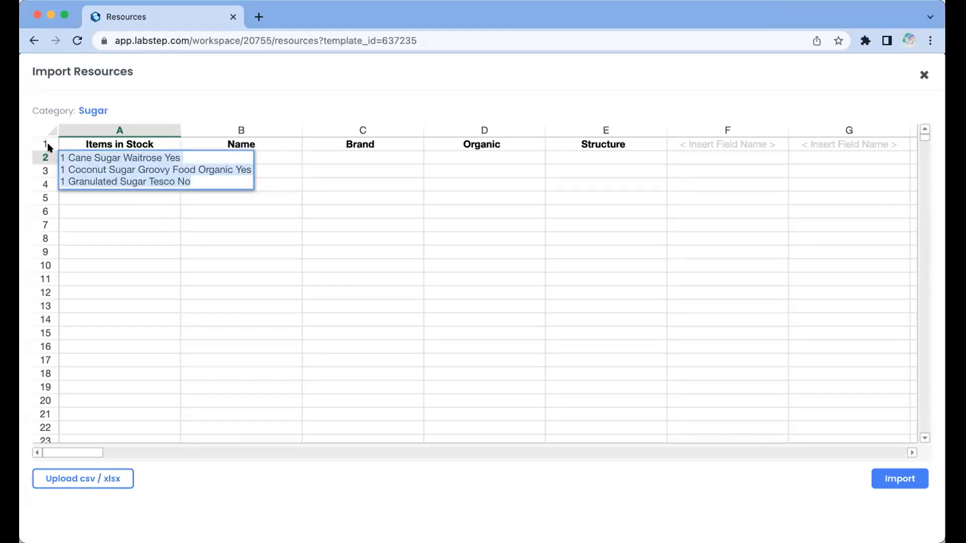
key(BackSpace)
click(122, 195)
click(99, 157)
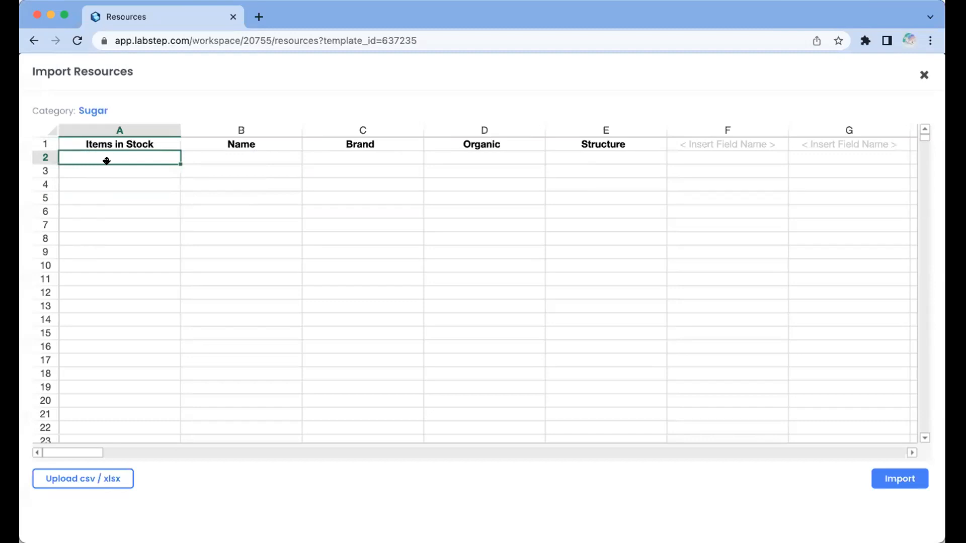
- Paste the Cane Sugar, Coconut Sugar and Granulated Sugar rows into the import sheet, import them and close the import overview
key(super+v)
click(229, 226)
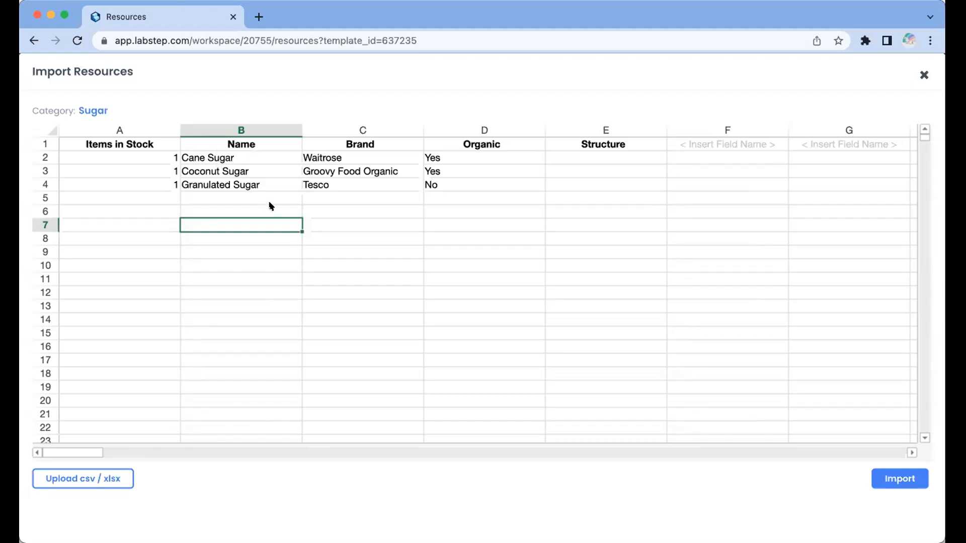
click(120, 158)
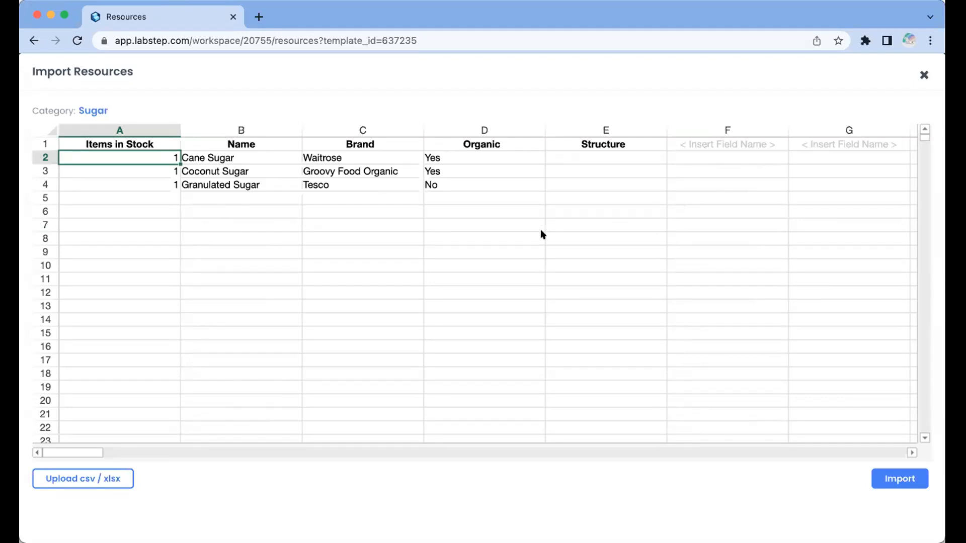
scroll(643, 298, down, 3)
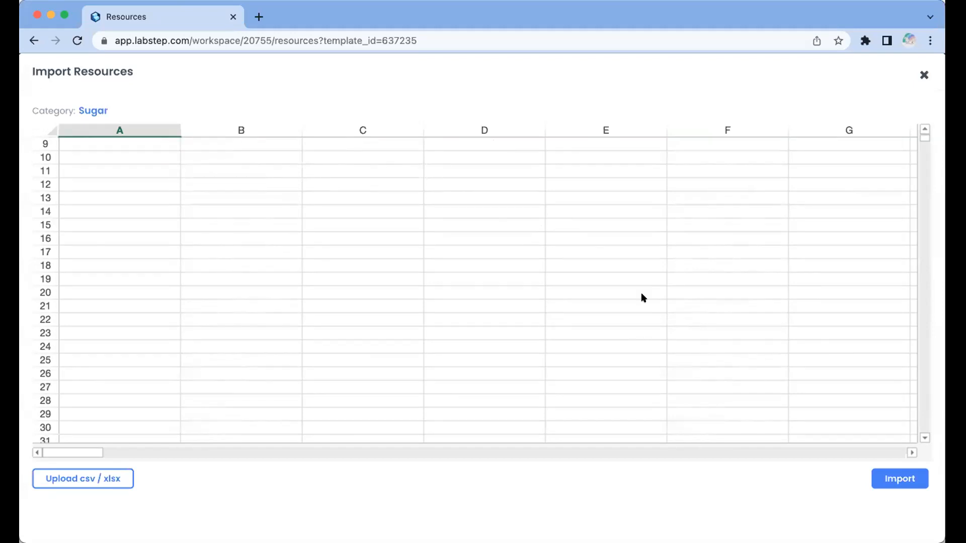
scroll(517, 237, up, 3)
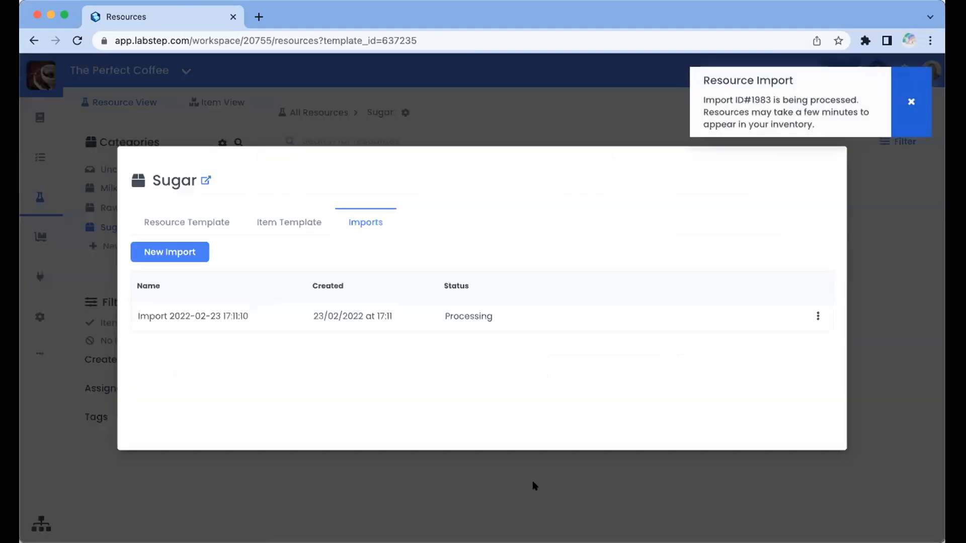
click(474, 129)
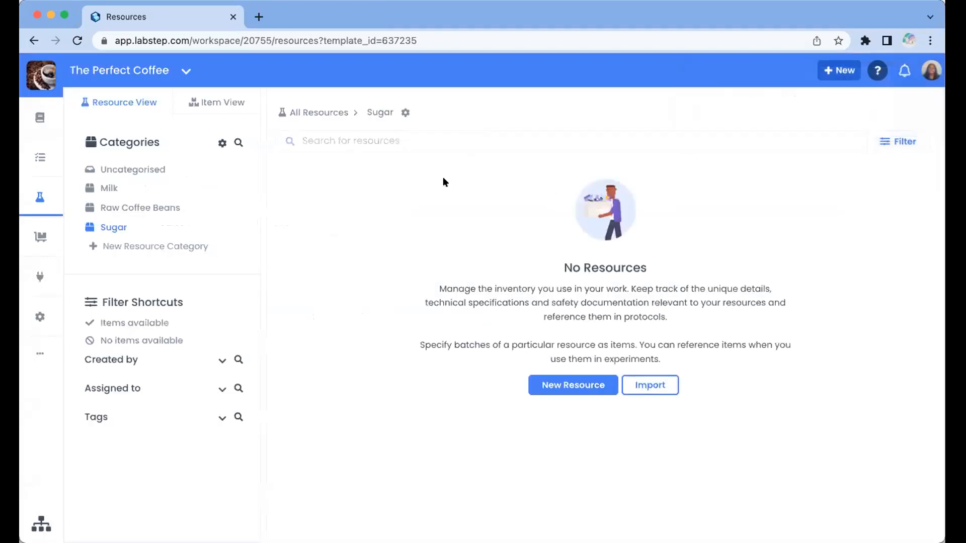
- View the Milk category's resources and check where more resources can be imported into it
click(103, 188)
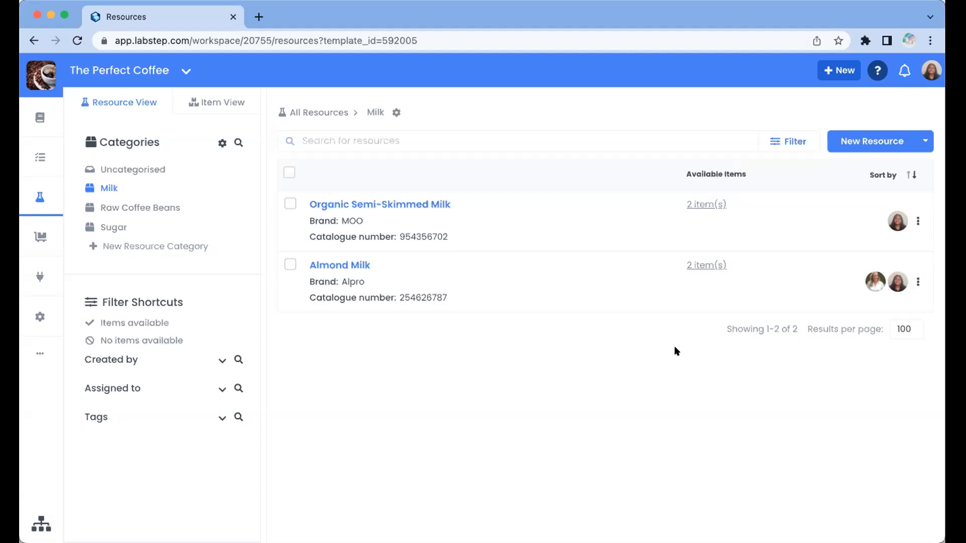
click(925, 141)
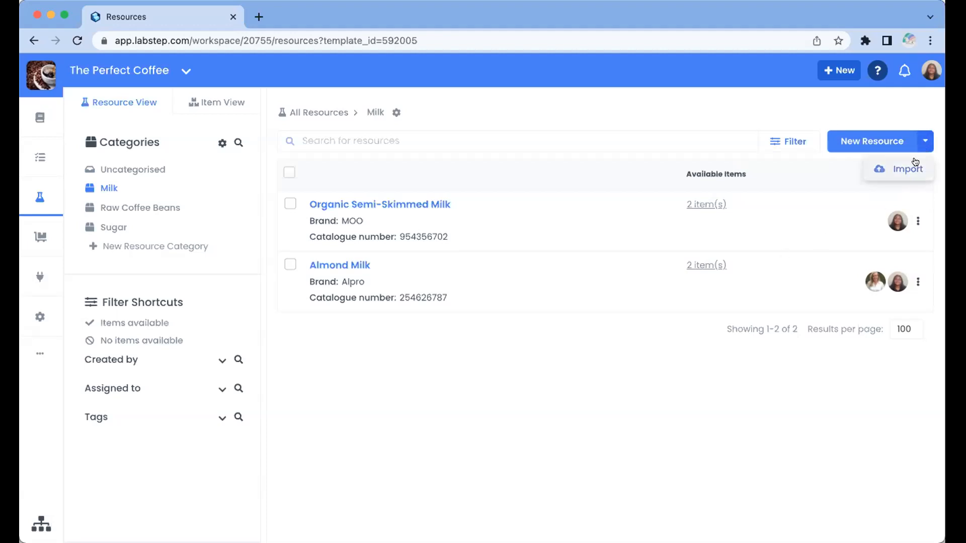
click(625, 392)
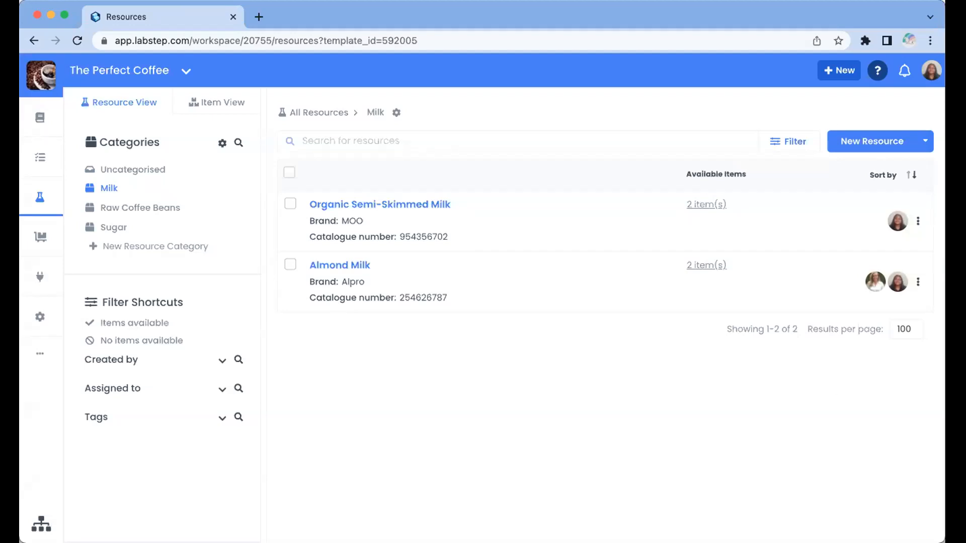
- Open the Cane Sugar resource in the Sugar category and review its metadata fields and items
click(114, 228)
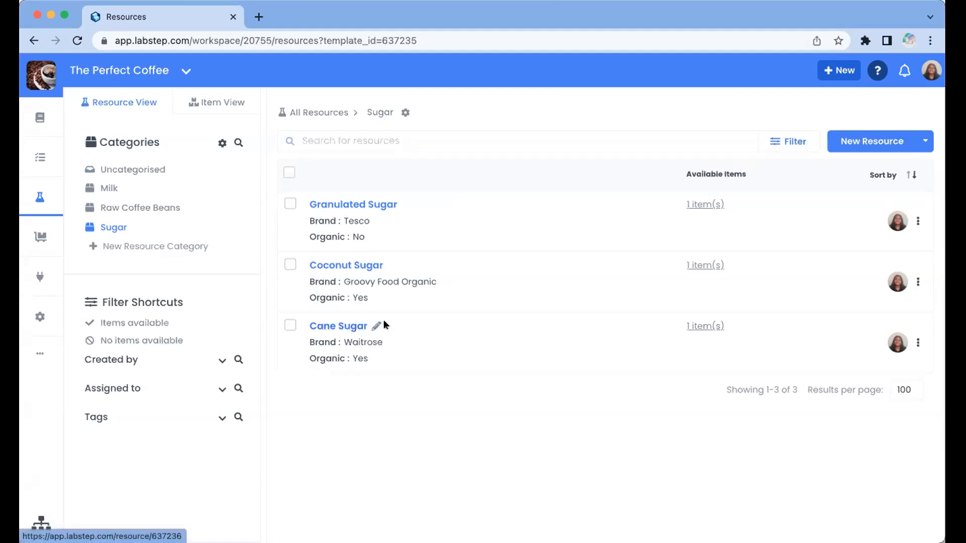
click(335, 327)
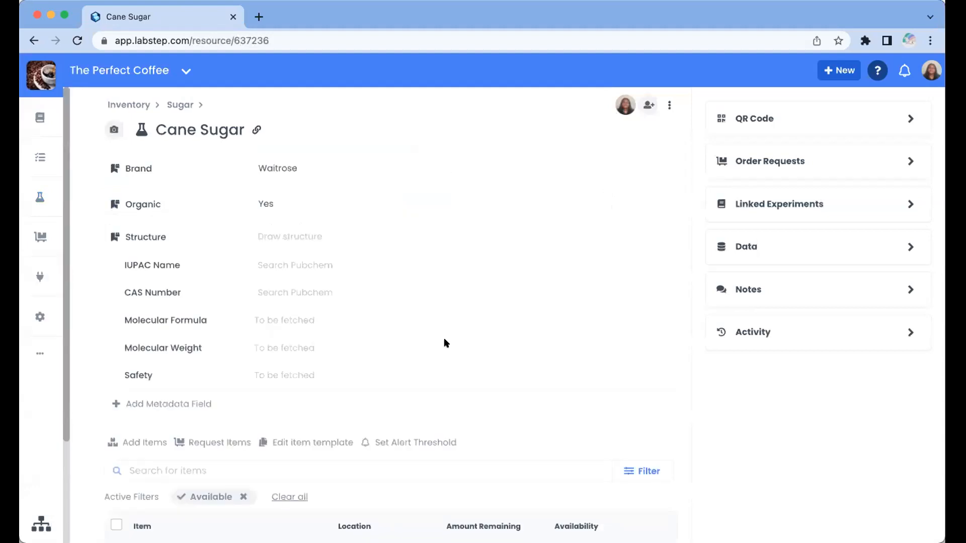
scroll(446, 344, down, 1)
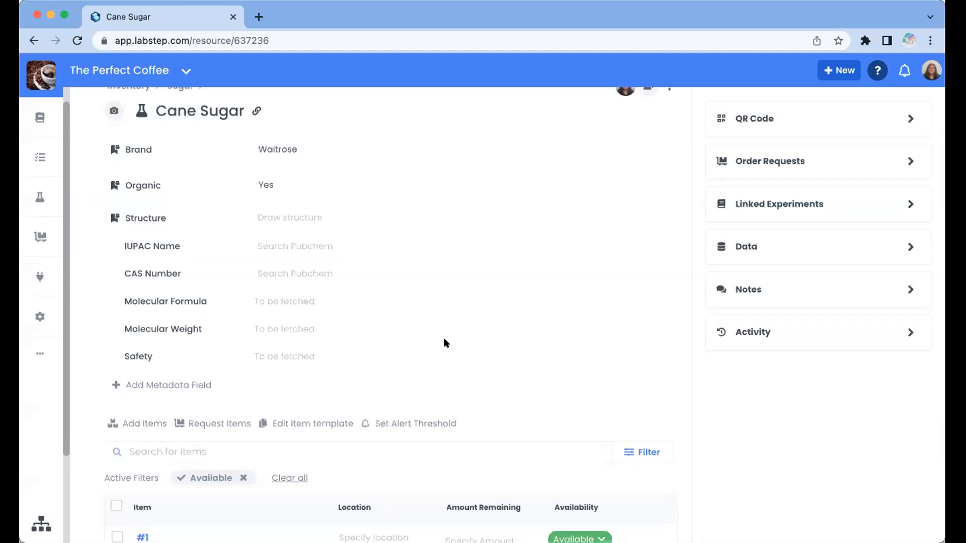
scroll(444, 341, down, 5)
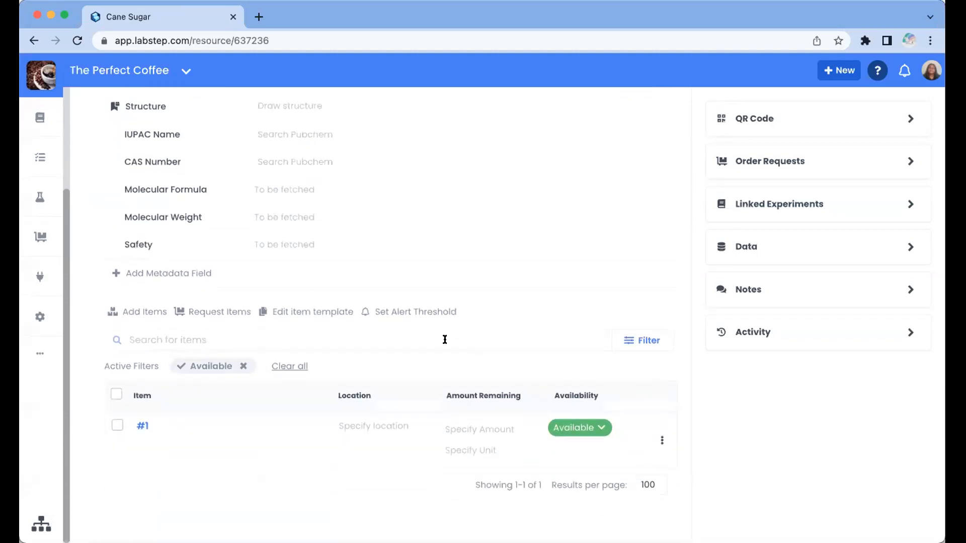
scroll(445, 340, up, 6)
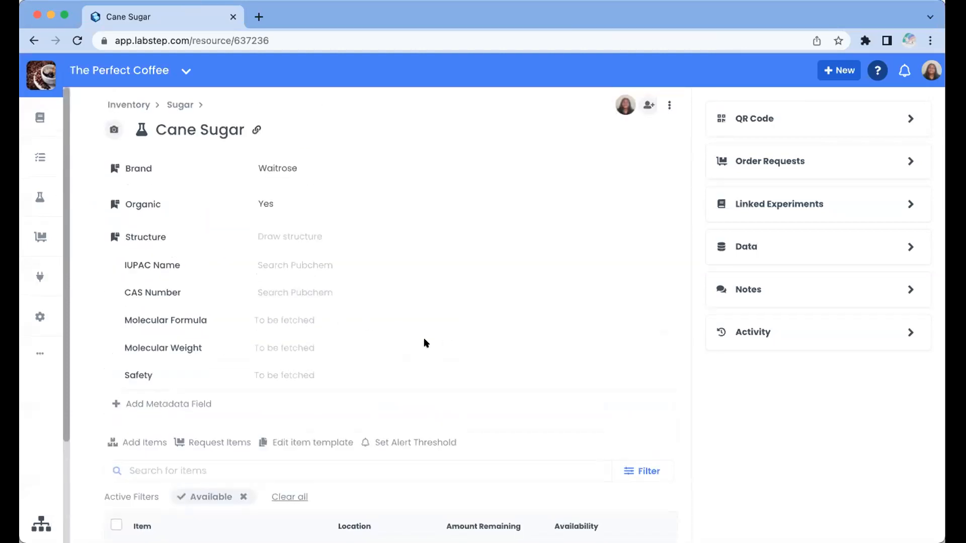
scroll(424, 342, down, 1)
scroll(424, 343, up, 1)
scroll(509, 276, down, 1)
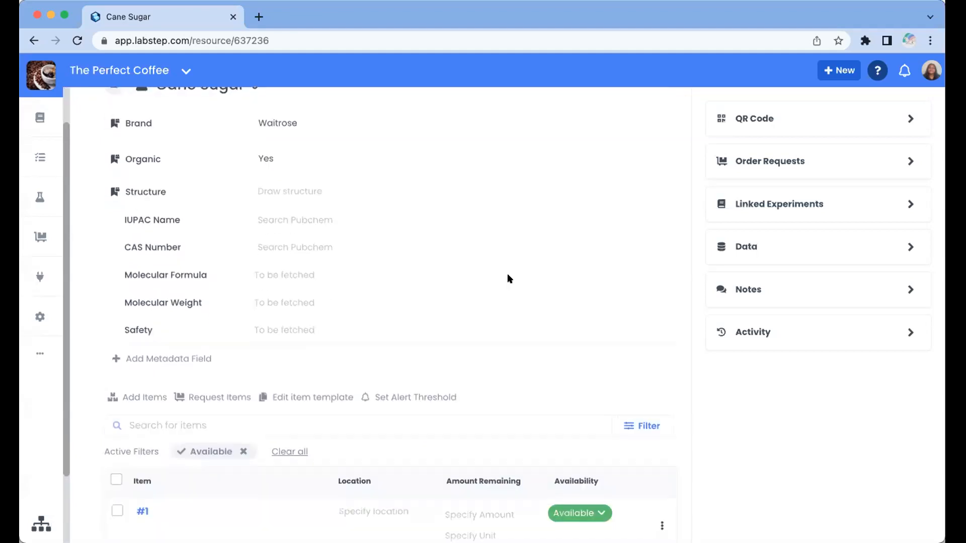
- Open the structure editor for Cane Sugar and add Glucose from PubChem to the canvas
click(296, 187)
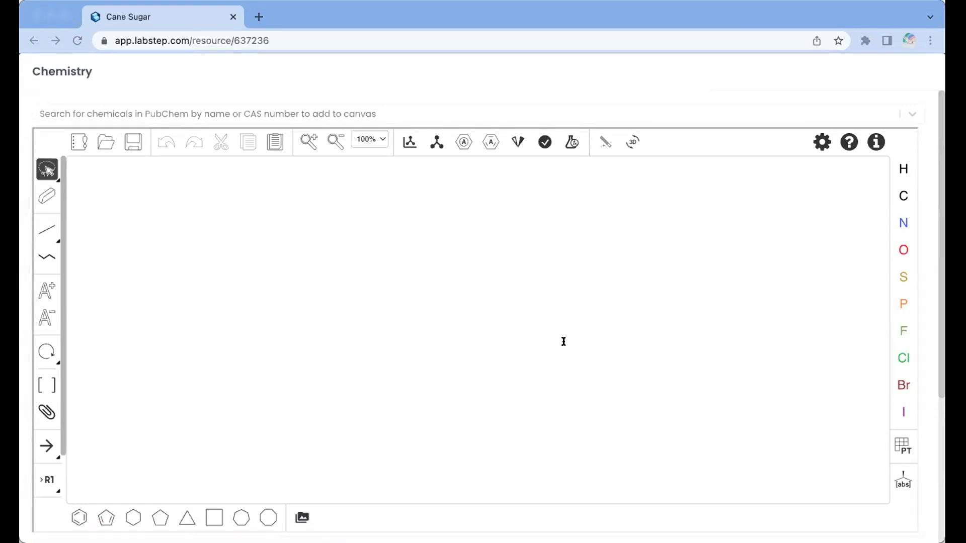
click(144, 250)
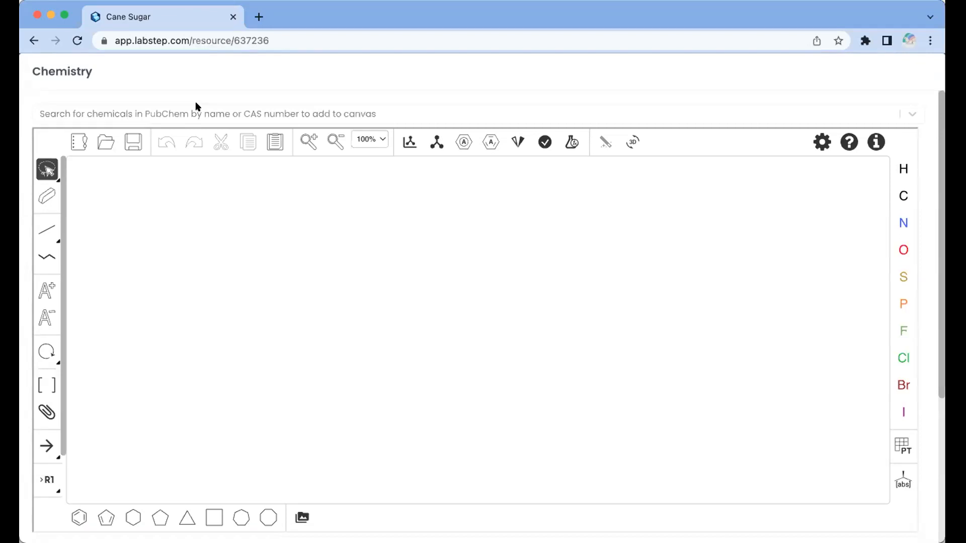
click(187, 114)
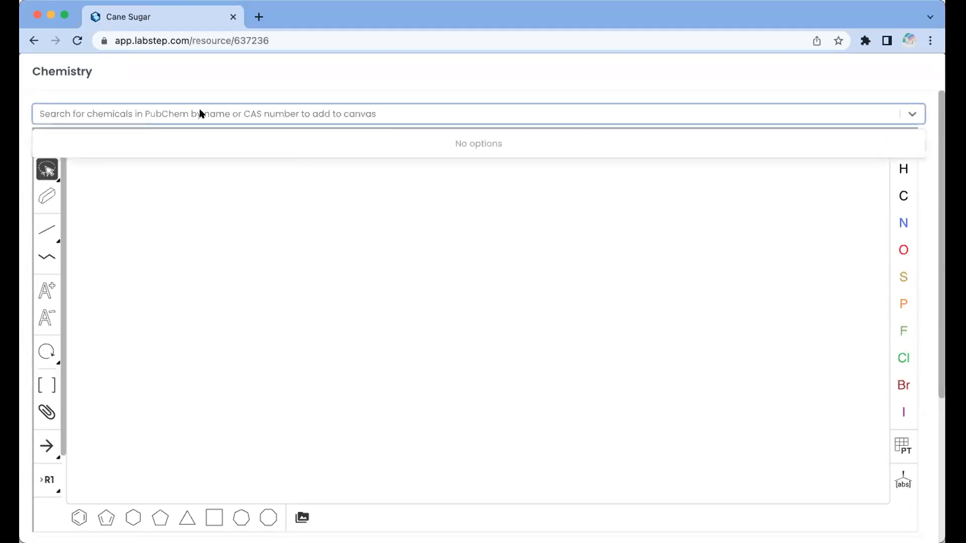
text(Glucose)
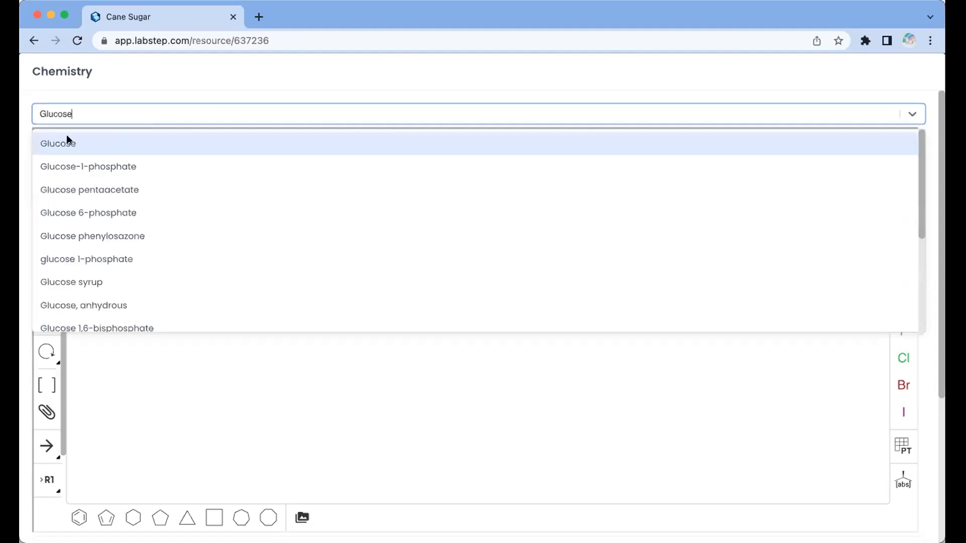
click(67, 140)
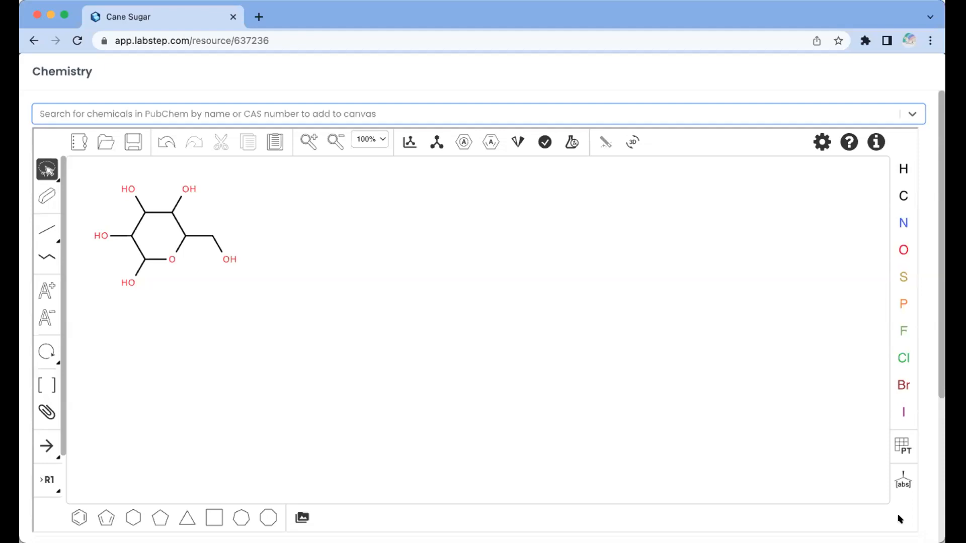
- Review the PubChem metadata fetched for the glucose structure and save the structure to the Cane Sugar resource
scroll(900, 519, down, 5)
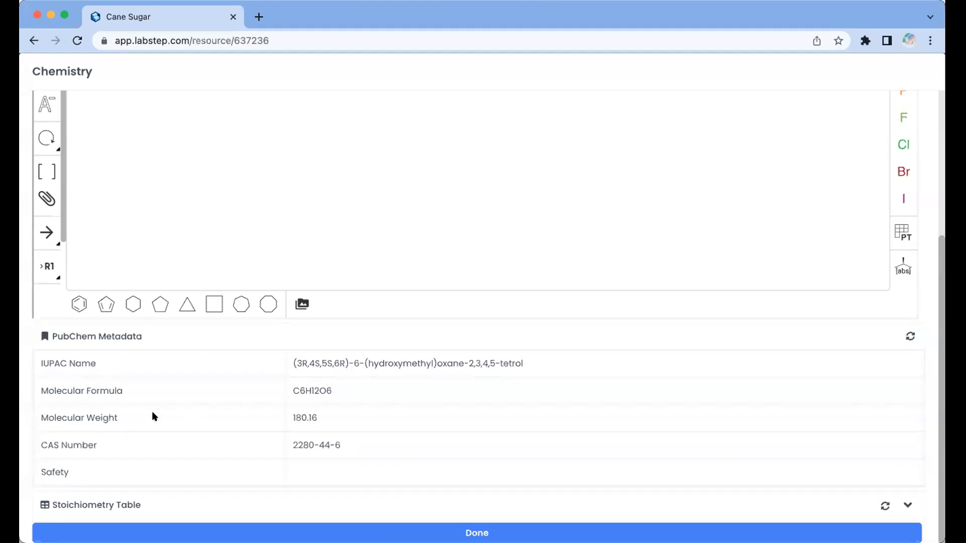
scroll(280, 408, up, 3)
scroll(281, 410, down, 1)
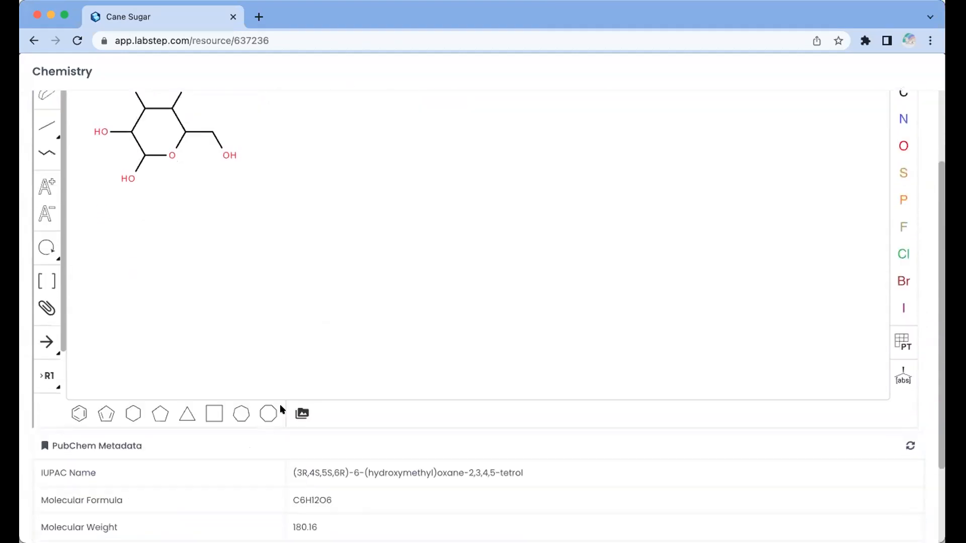
scroll(282, 411, down, 2)
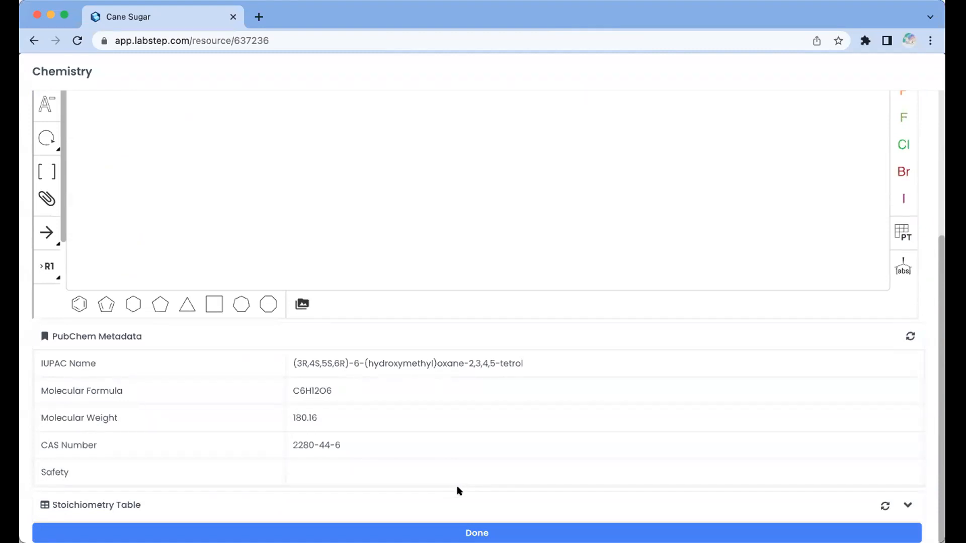
click(460, 533)
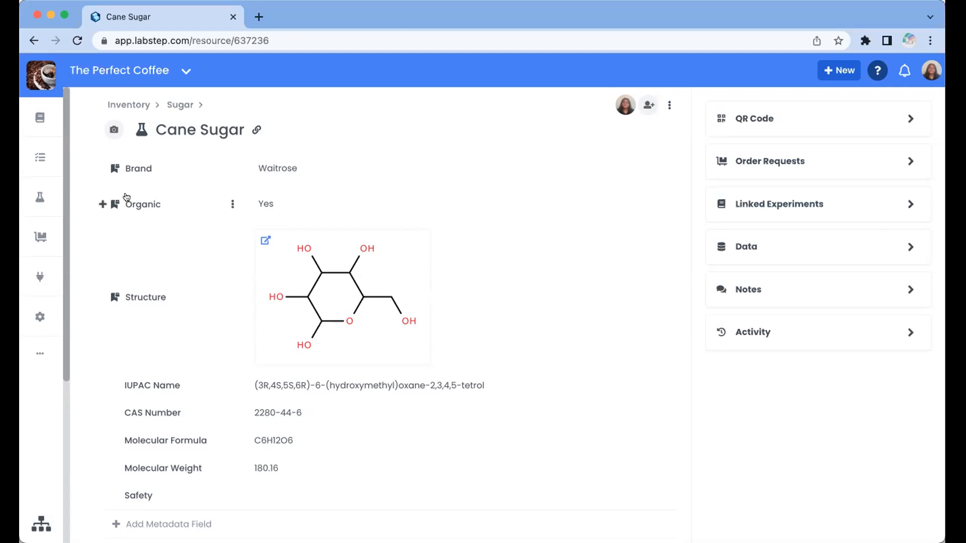
- Start adding items to the Cane Sugar resource with the number of items set to 2
scroll(326, 357, down, 5)
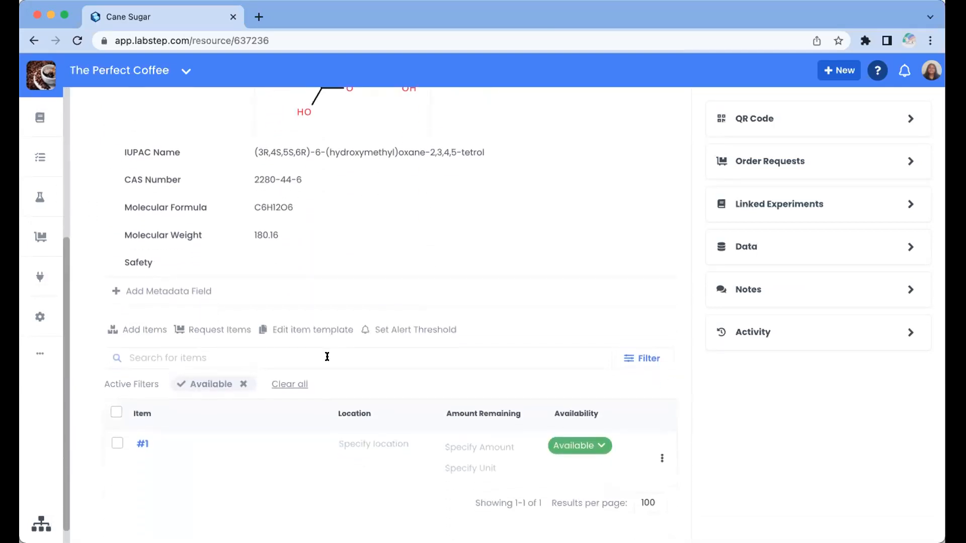
scroll(327, 357, down, 1)
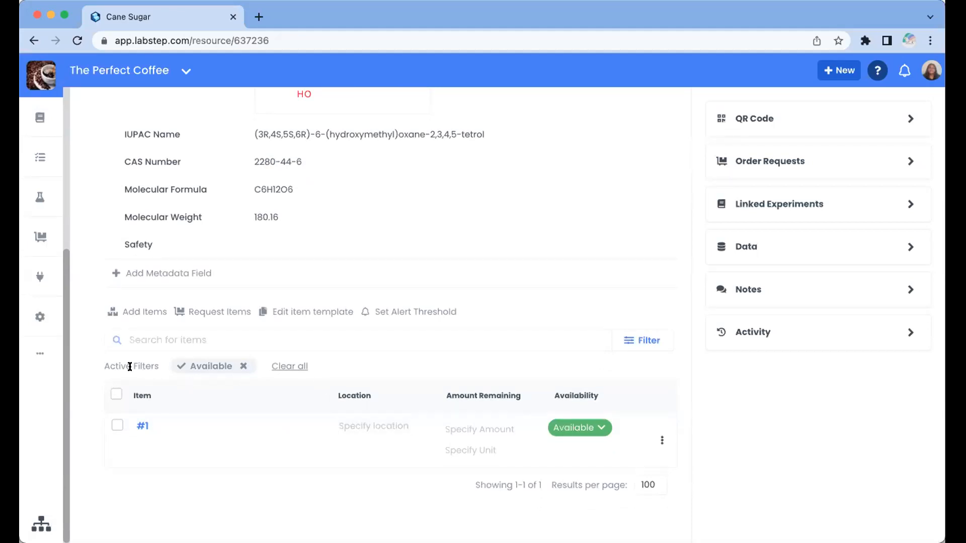
click(146, 313)
key(BackSpace)
text(2)
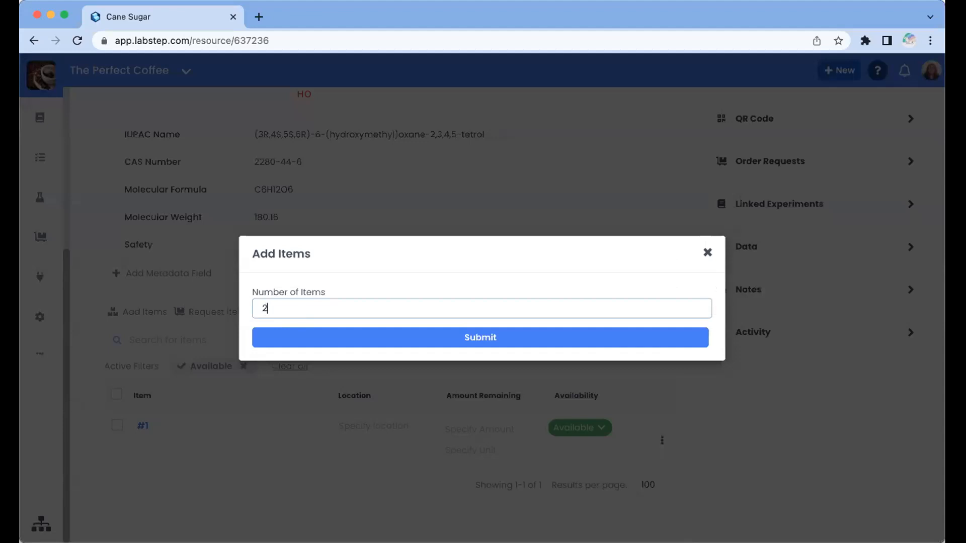
click(476, 335)
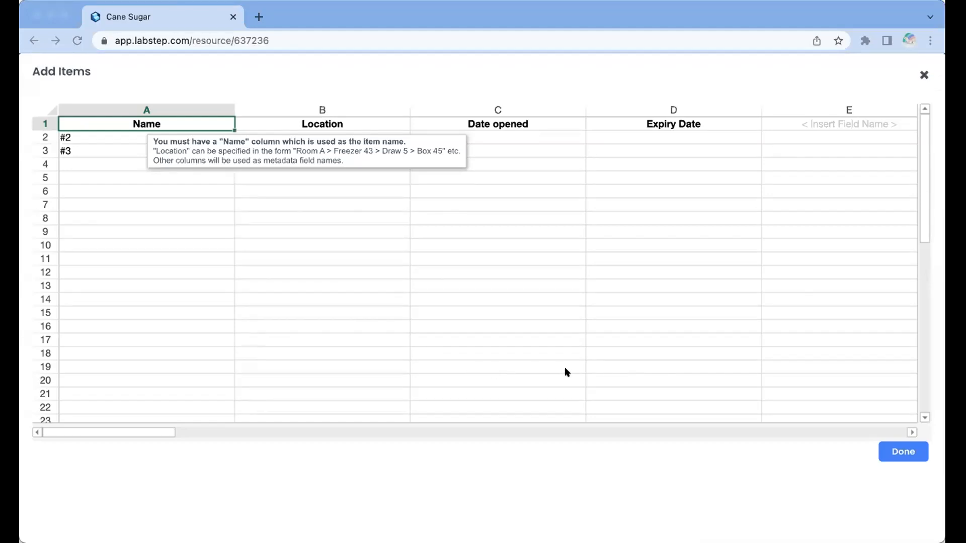
- Name the two new items Bag 2 and Bag 3 and save them to the resource
click(104, 135)
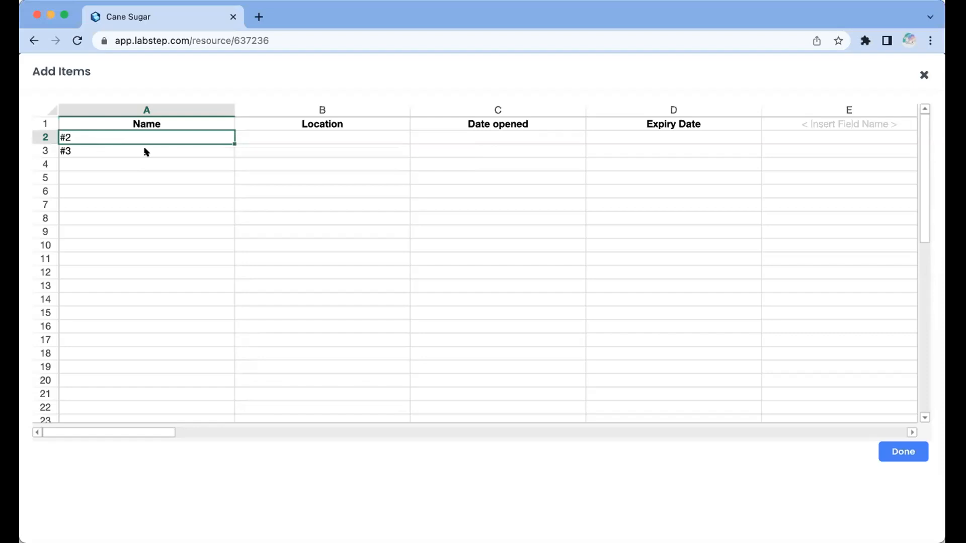
text(Bag 2 Bag 3)
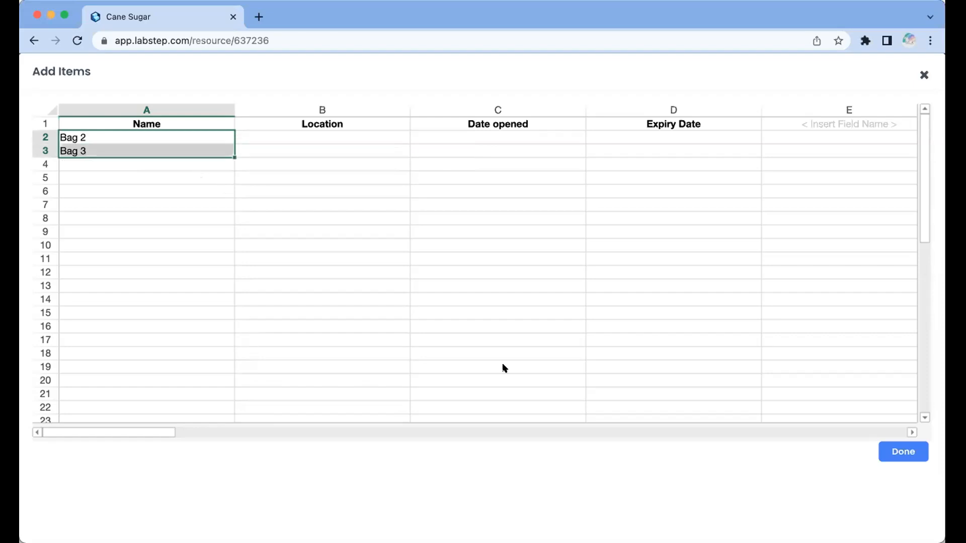
click(897, 454)
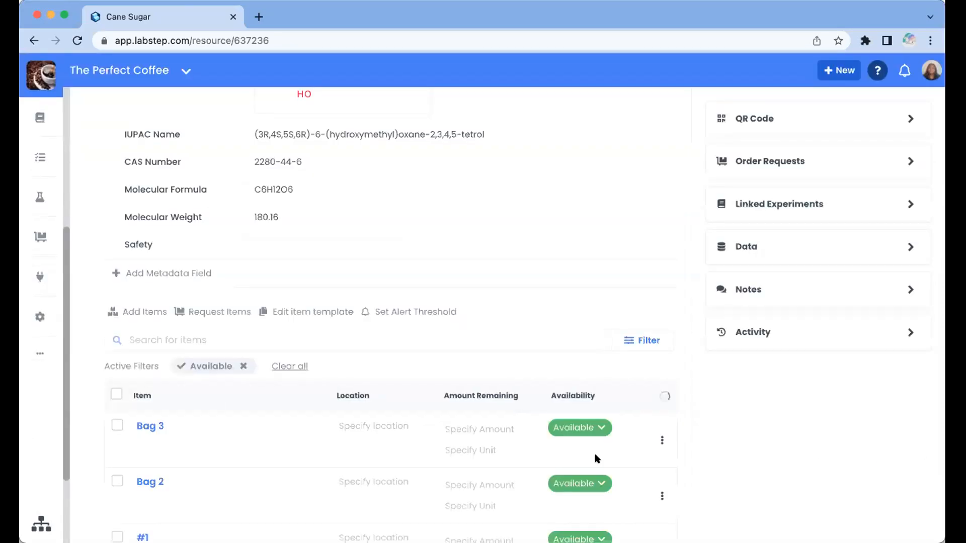
- Rename the Cane Sugar item #1 as Bag 1
scroll(596, 458, down, 3)
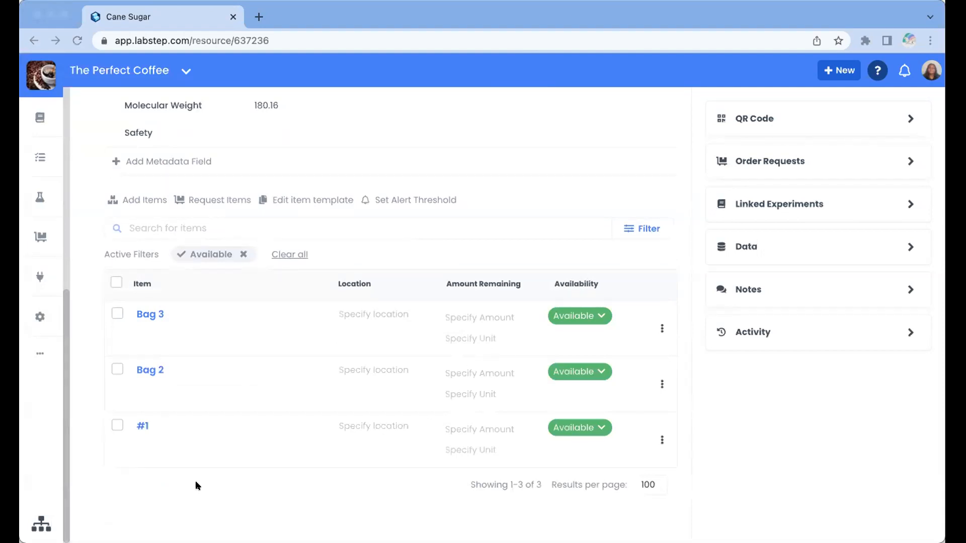
click(151, 426)
drag(165, 427, 129, 428)
text(Bag 1)
key(Return)
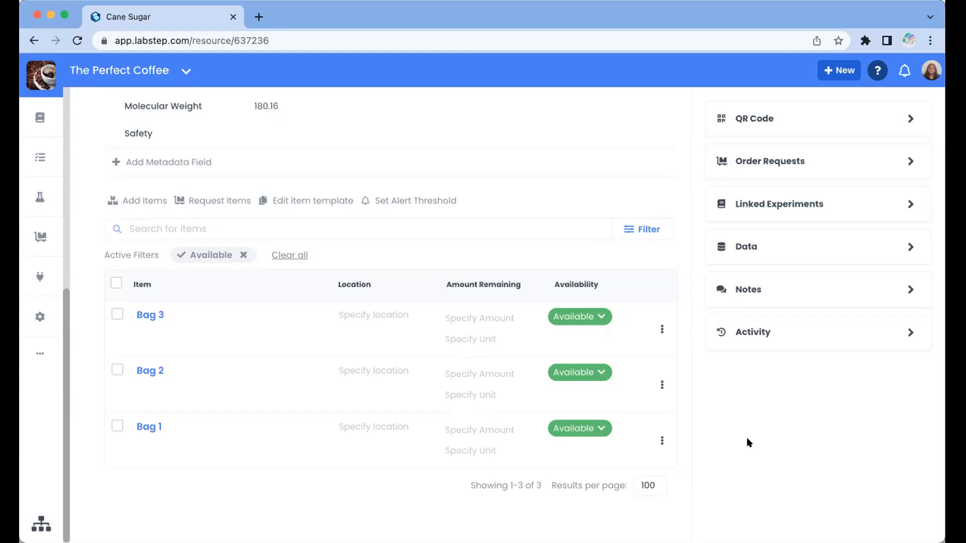
- Set the location of all three Cane Sugar items to Shelf 1
click(109, 282)
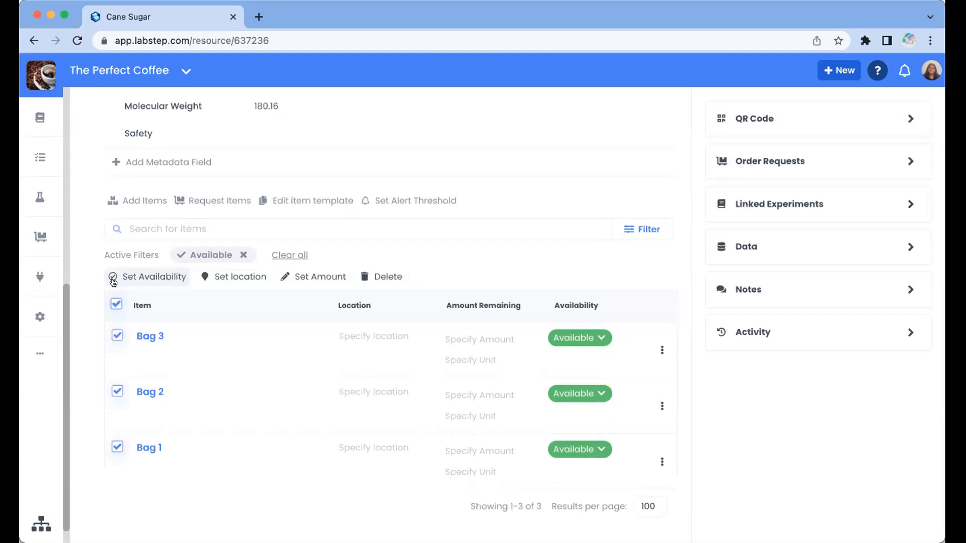
click(225, 284)
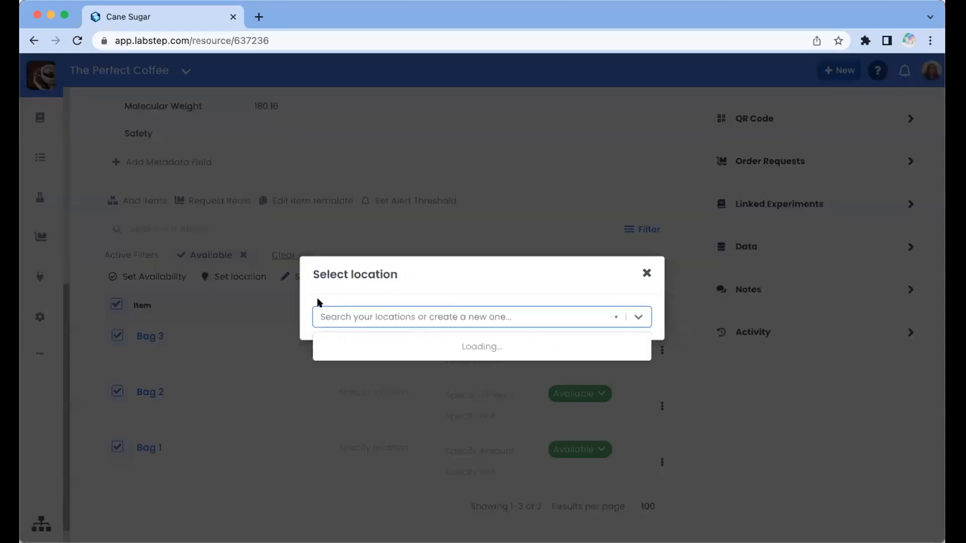
click(358, 368)
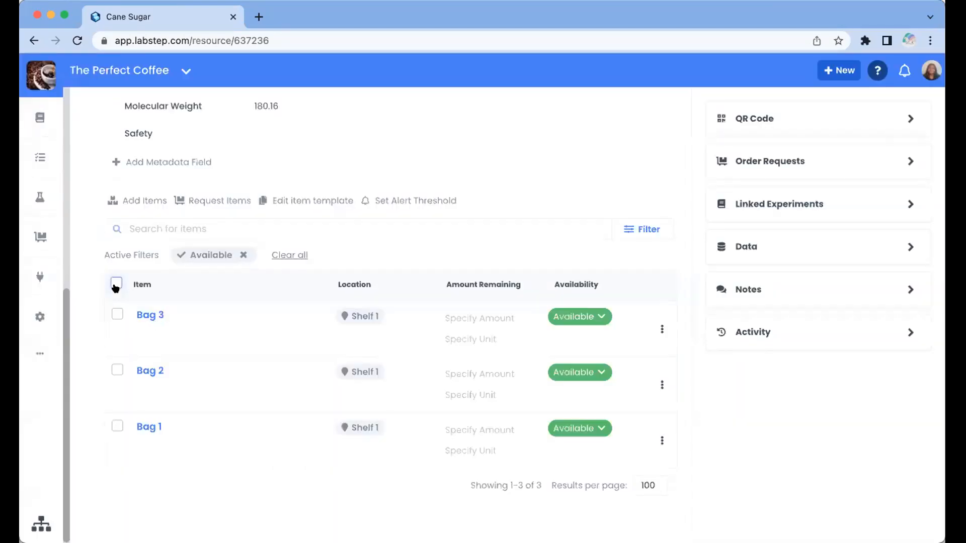
- Set the amount of all three Cane Sugar items to 1000 g in one bulk edit
click(117, 285)
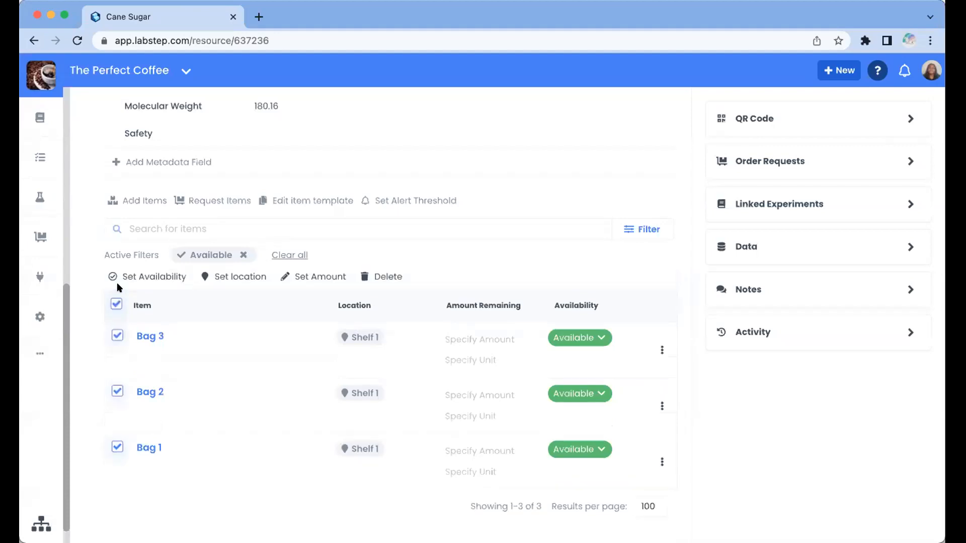
click(291, 277)
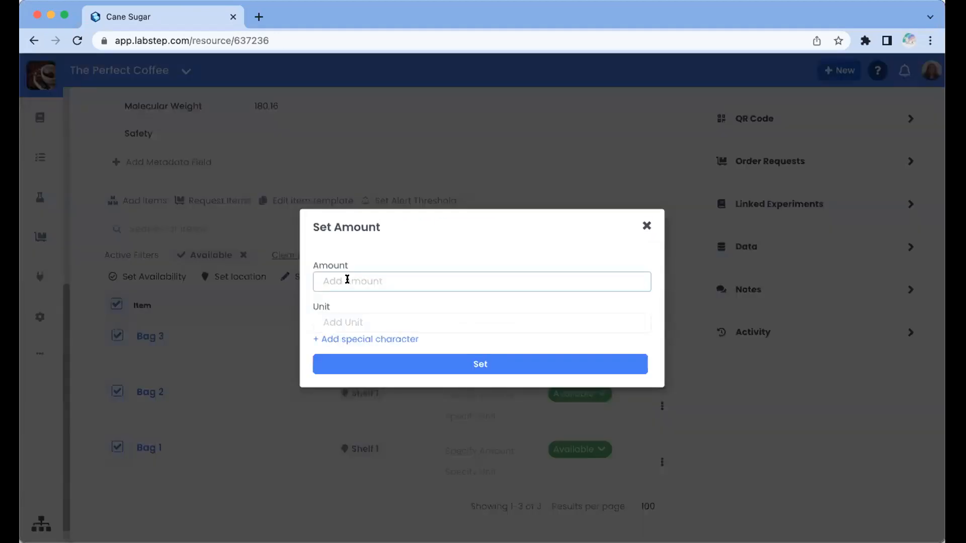
text(1000)
click(339, 318)
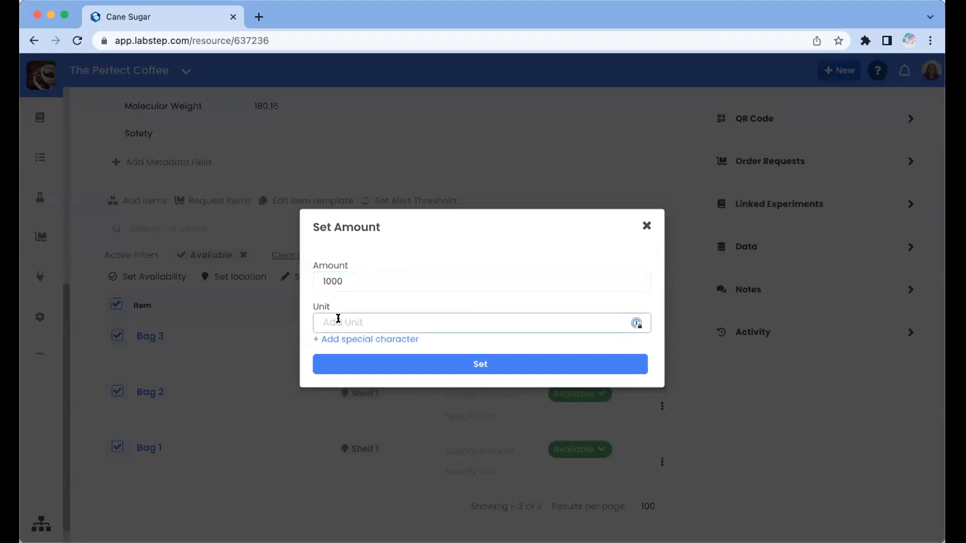
text(g)
click(360, 357)
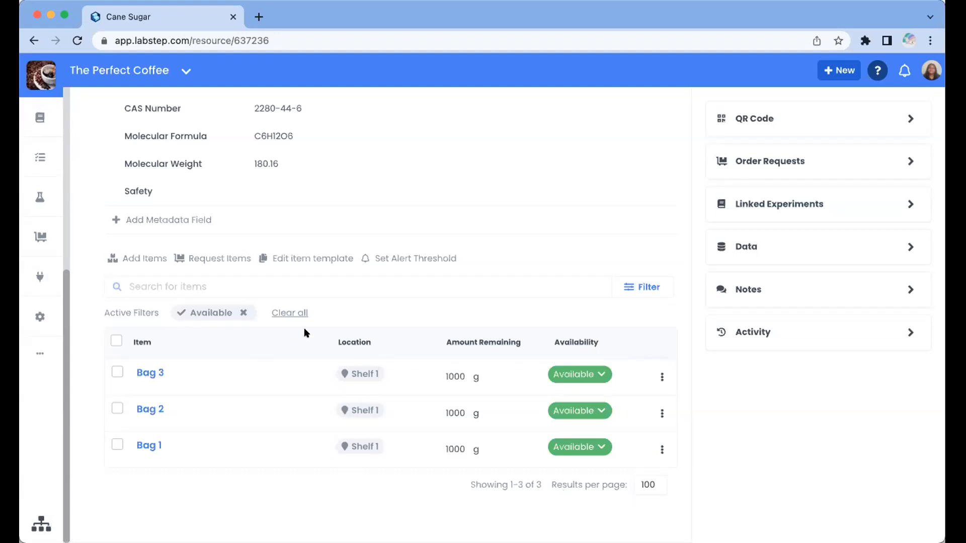
- Enable the item template for the Cane Sugar resource and set its date opened to 23/02/2022
click(318, 264)
click(388, 345)
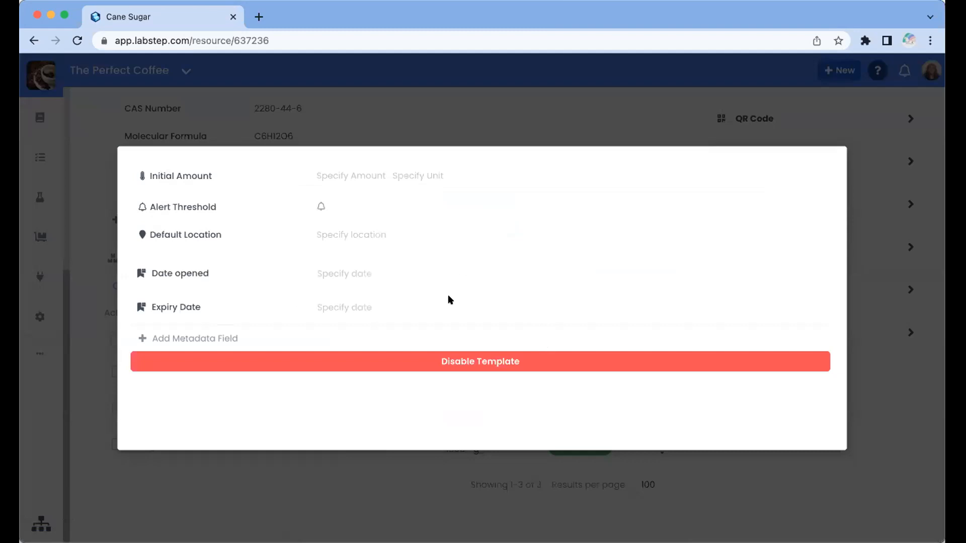
mouse_move(183, 275)
click(352, 280)
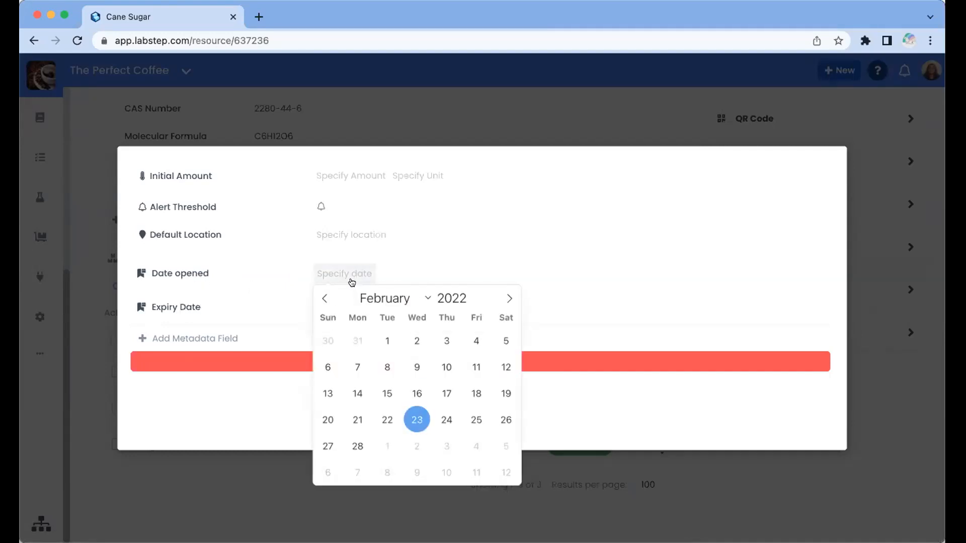
click(414, 420)
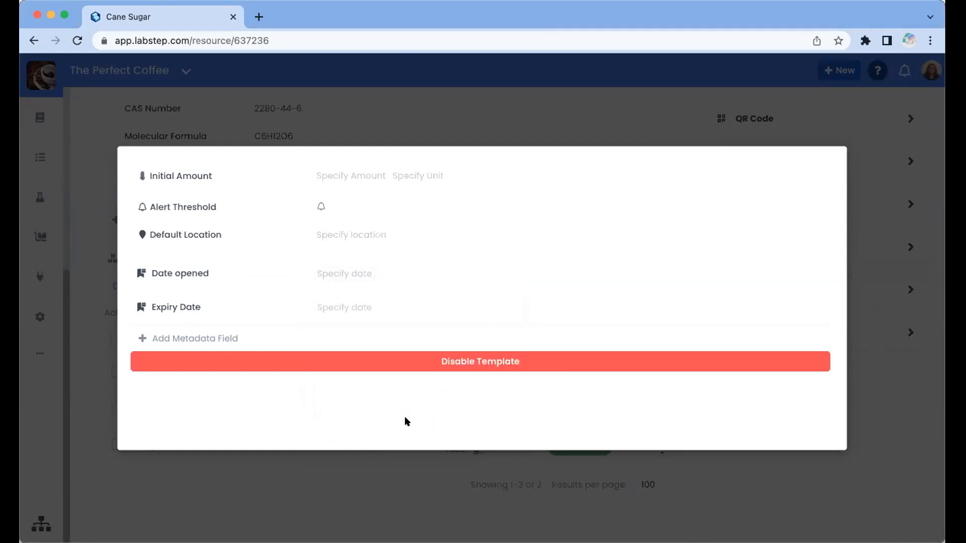
- Set the item template's expiry date to 23 April 2022 and close the template
click(362, 310)
click(408, 335)
click(396, 374)
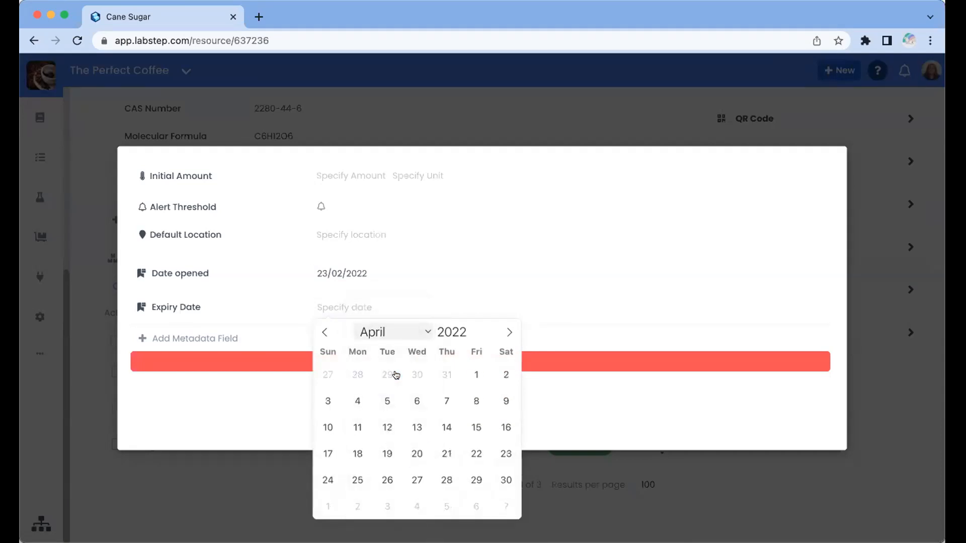
click(503, 454)
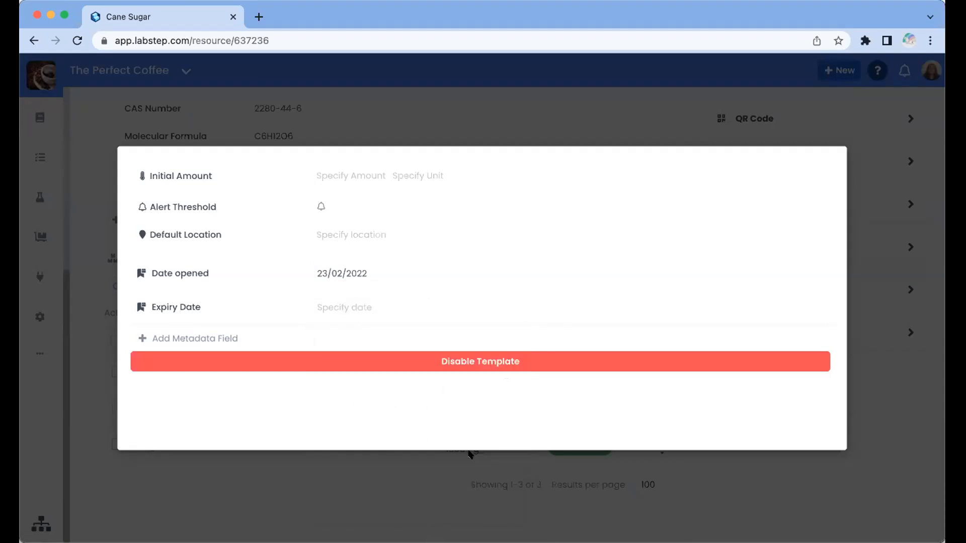
click(305, 469)
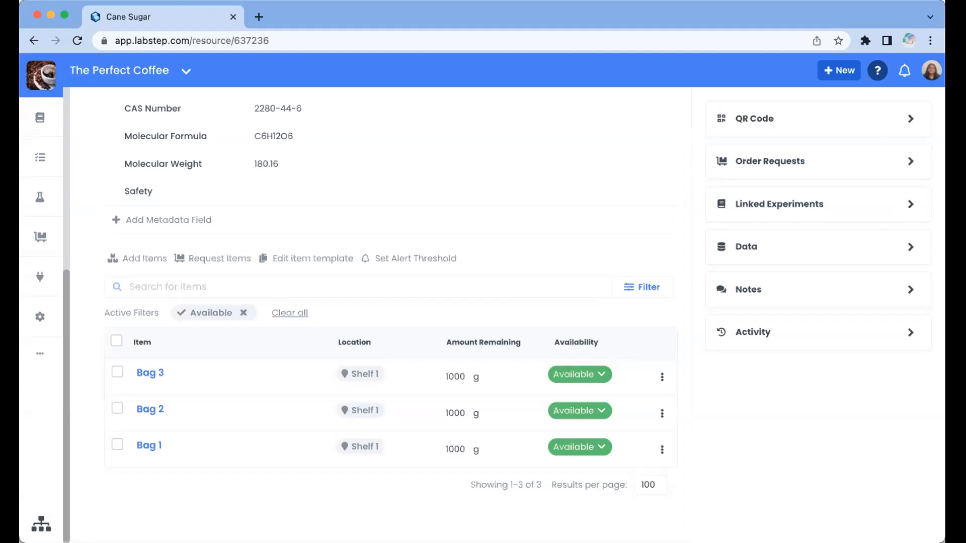
- Return to the list of all resources and examine the filter options, including chemical structure
click(39, 202)
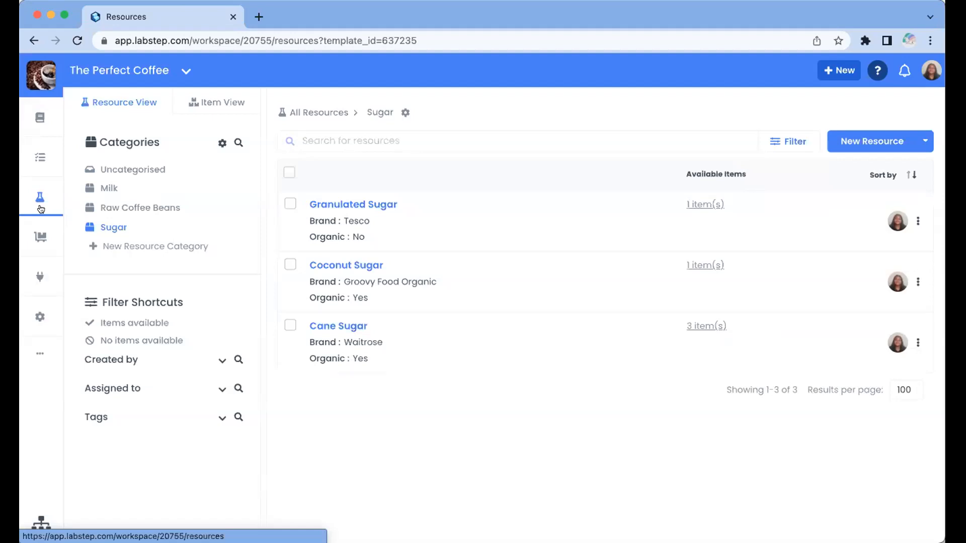
click(31, 199)
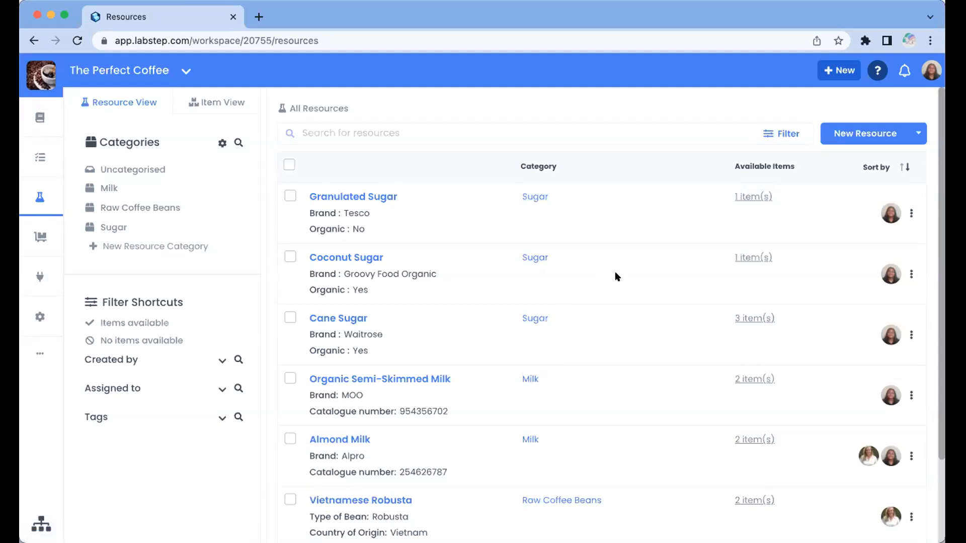
click(778, 136)
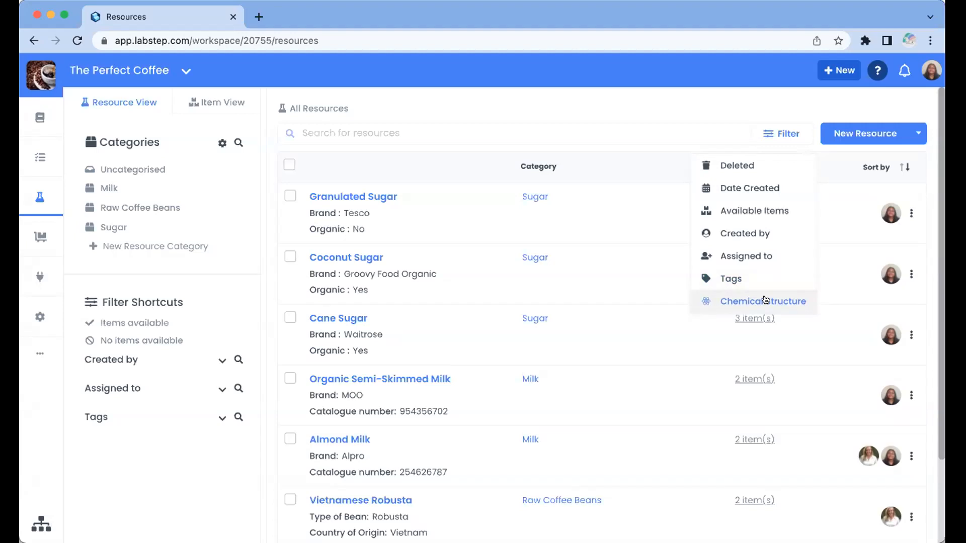
click(502, 106)
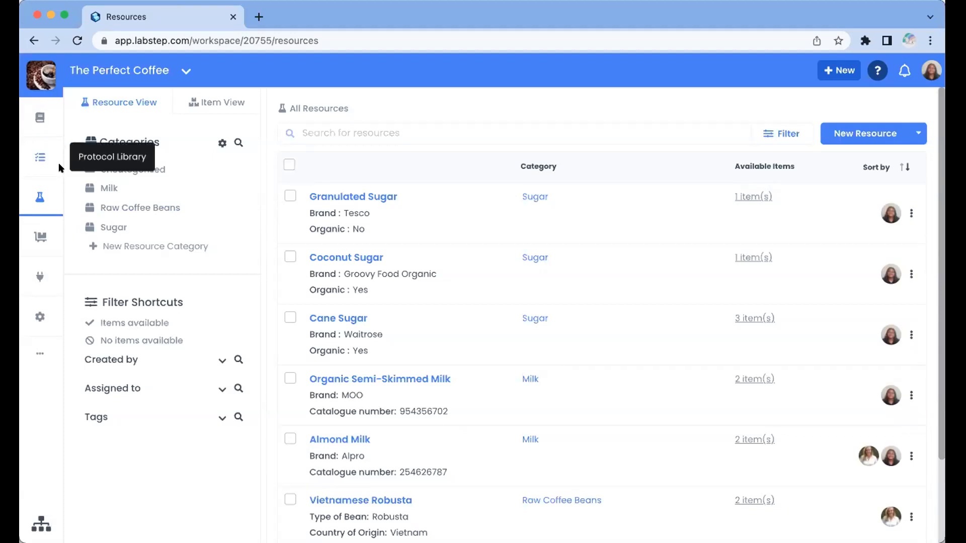
- Open the Perfect Simple Cup of Coffee protocol from the Protocol Library and make its steps editable
click(27, 152)
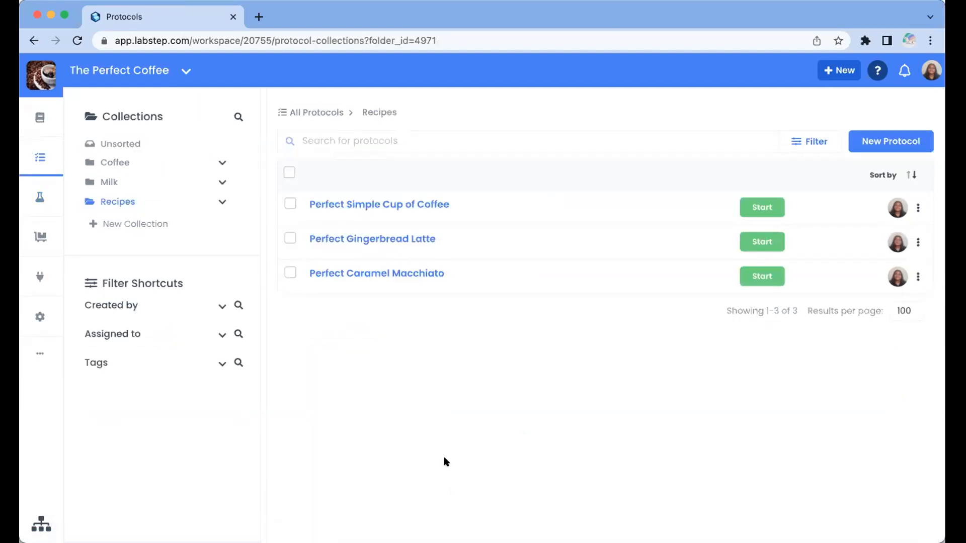
click(387, 204)
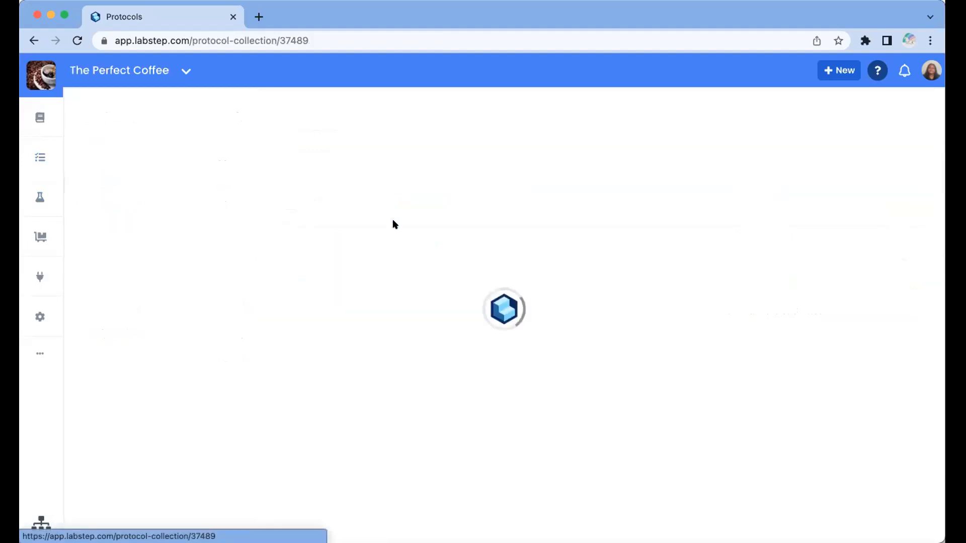
click(647, 208)
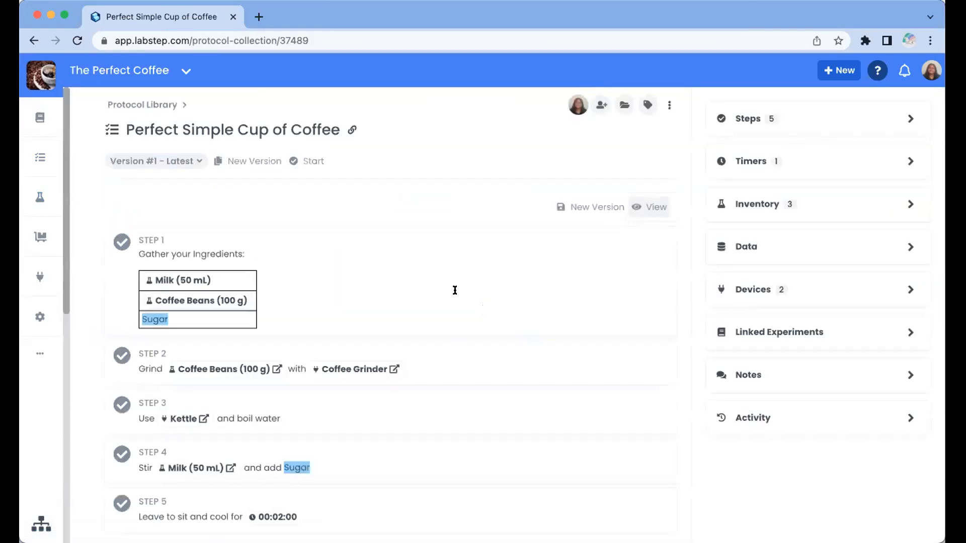
scroll(359, 318, down, 2)
scroll(360, 321, up, 1)
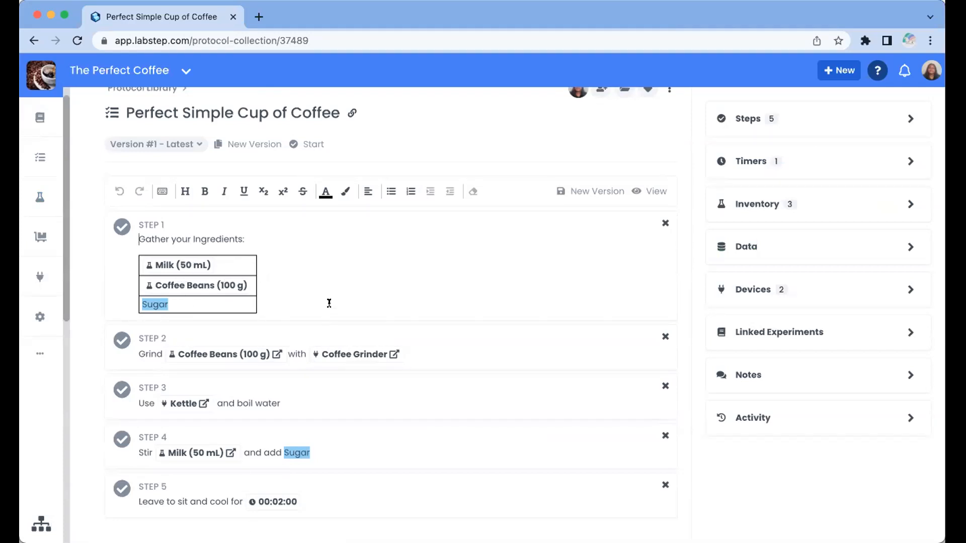
- Turn the word Sugar in the step 1 ingredients table into an inventory field with an amount used of 5 g
click(165, 302)
drag(165, 300, 164, 300)
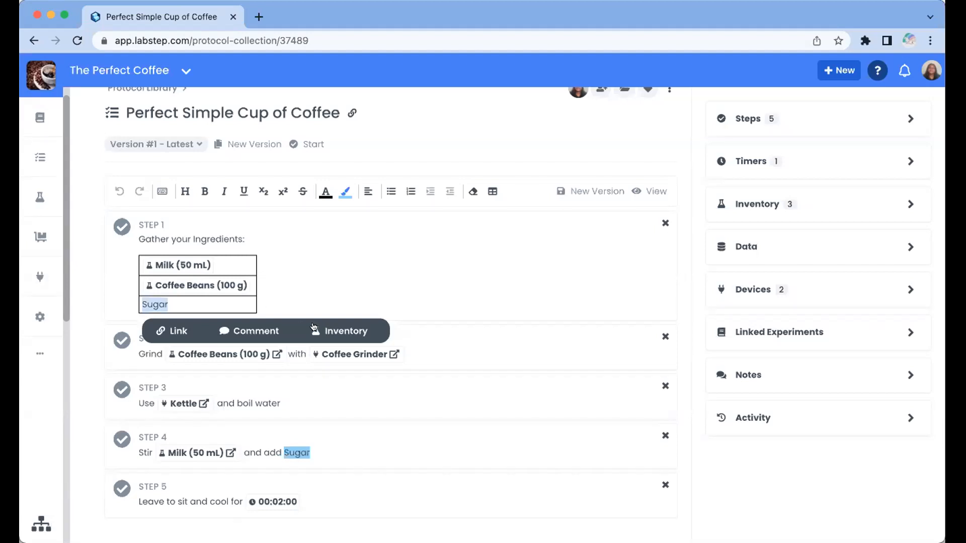
click(315, 329)
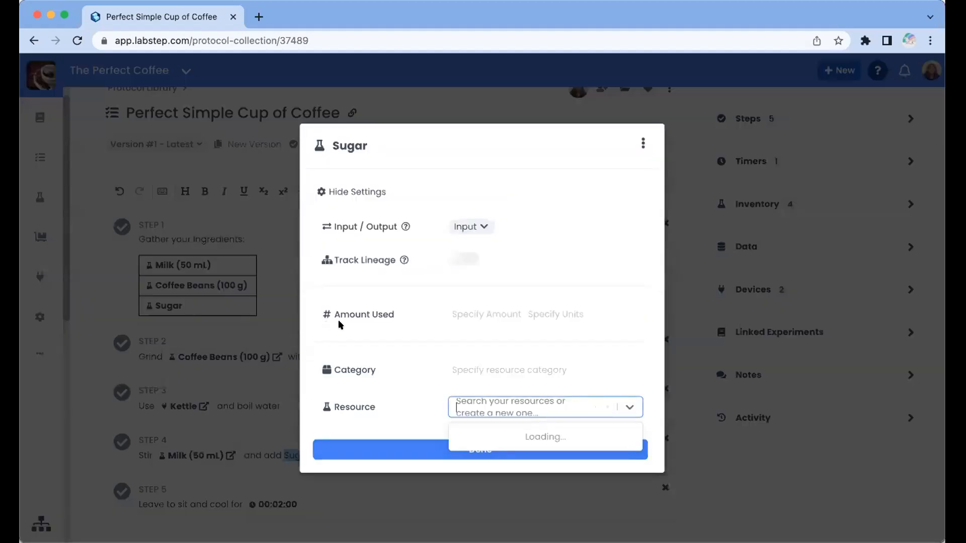
click(481, 313)
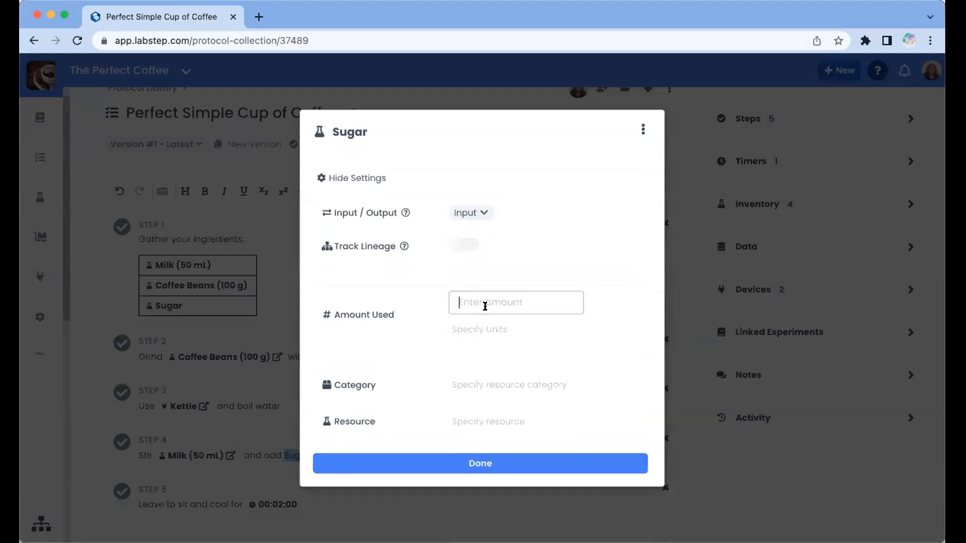
text(5)
click(471, 323)
text(g)
click(424, 330)
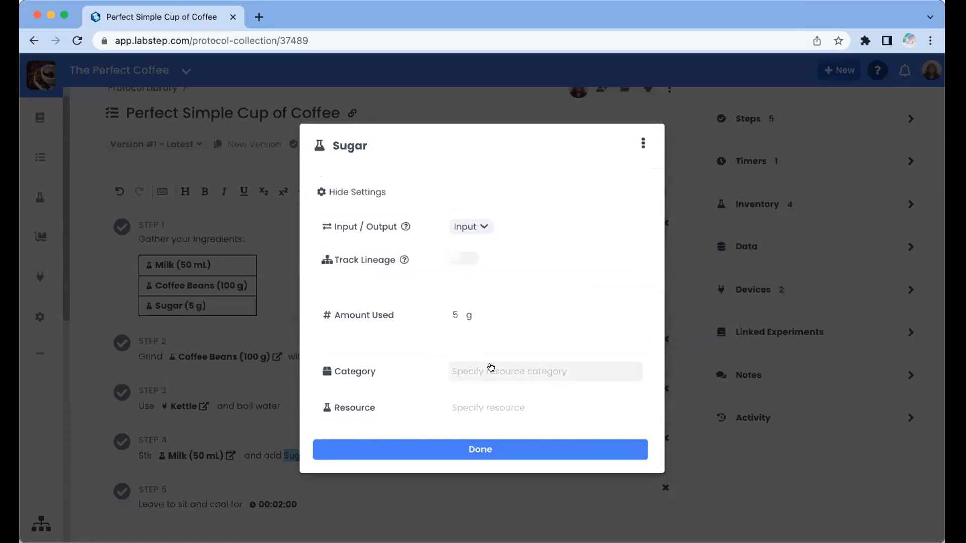
- Assign the Sugar category and the Cane Sugar resource to the Sugar inventory field and finish it
click(514, 370)
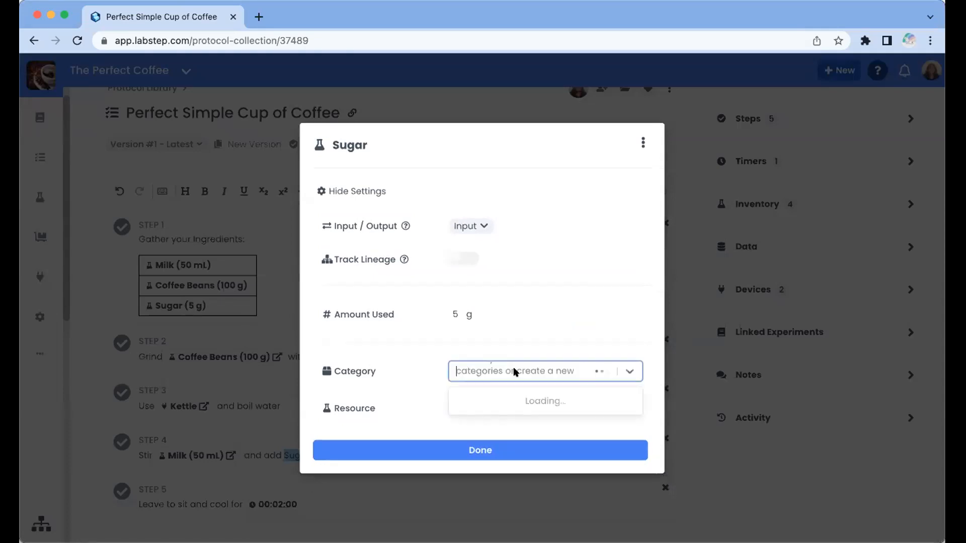
click(468, 402)
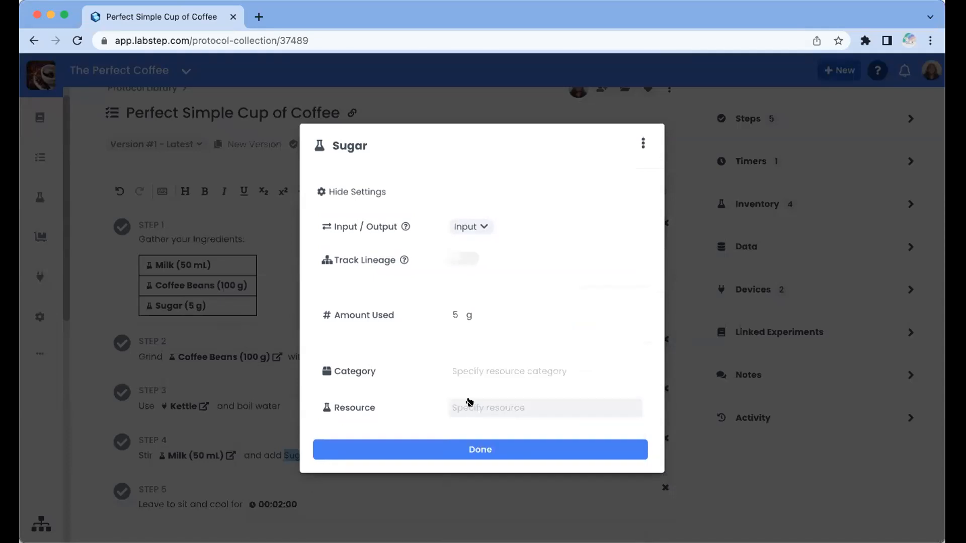
click(470, 406)
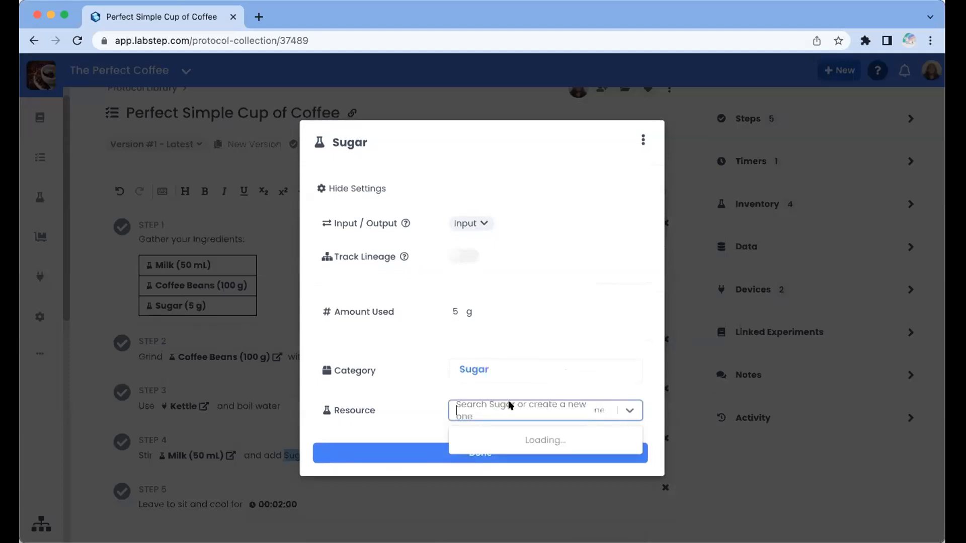
click(494, 485)
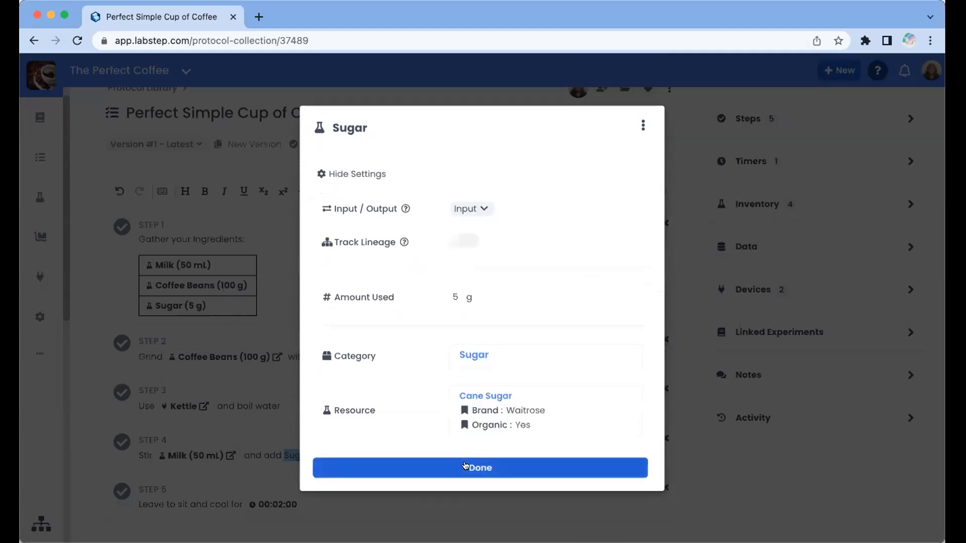
click(466, 466)
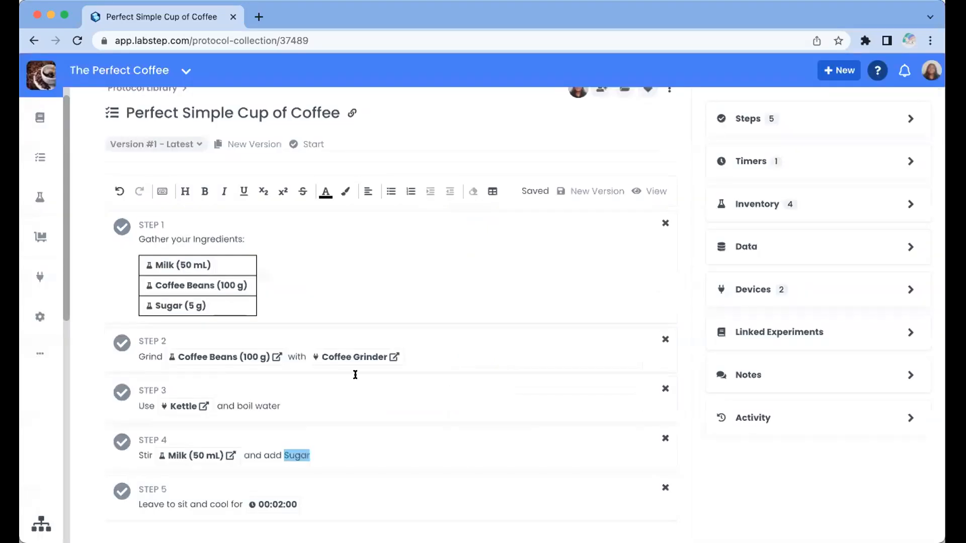
- Replace the highlighted word Sugar in step 4 with a reference to the protocol's Sugar (5 g) inventory field
scroll(357, 281, down, 2)
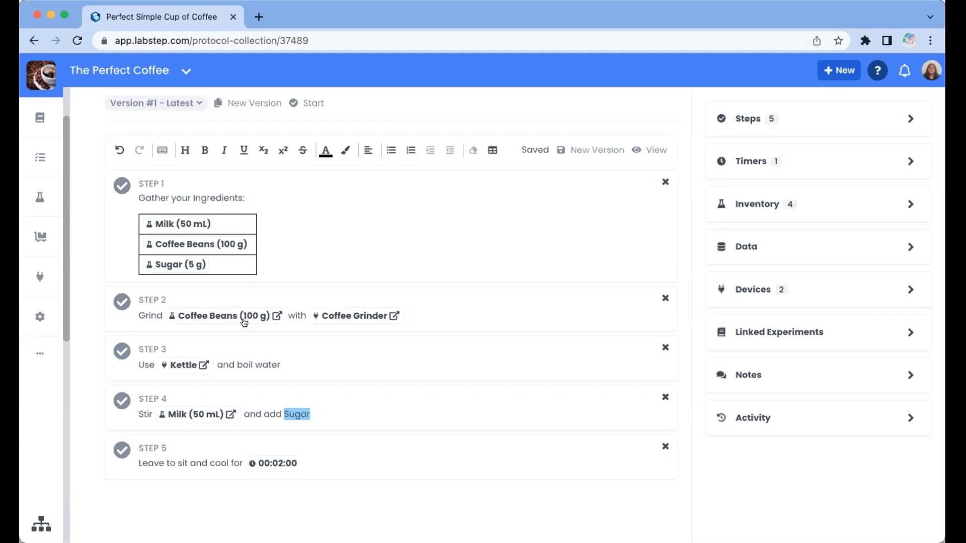
click(323, 415)
key(BackSpace)
key(BackSpace)
key(BackSpace)
key(BackSpace)
key(BackSpace)
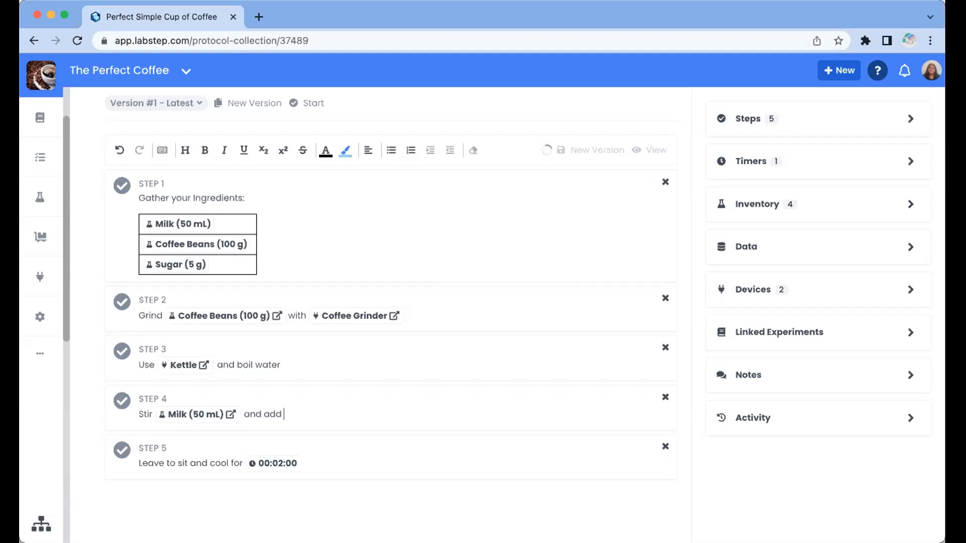
text(@)
click(346, 201)
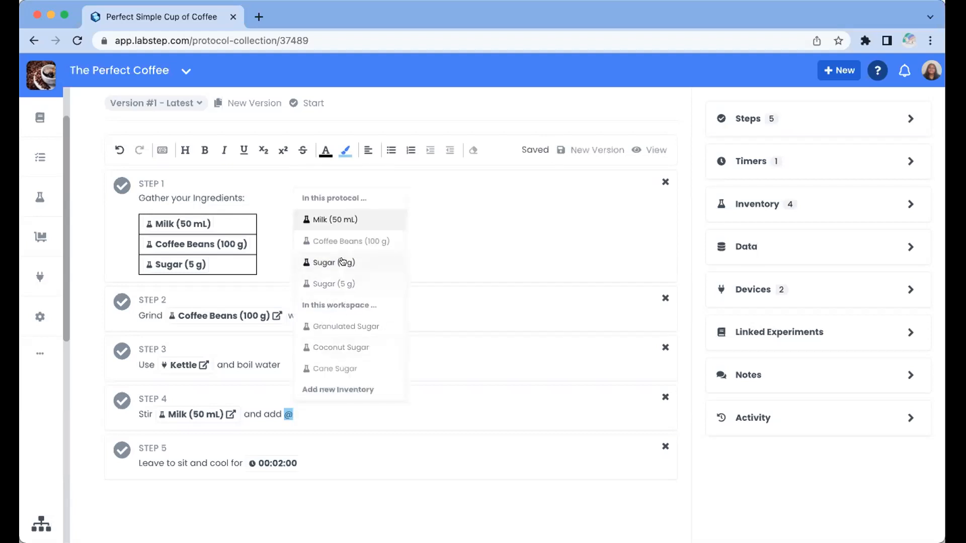
click(342, 261)
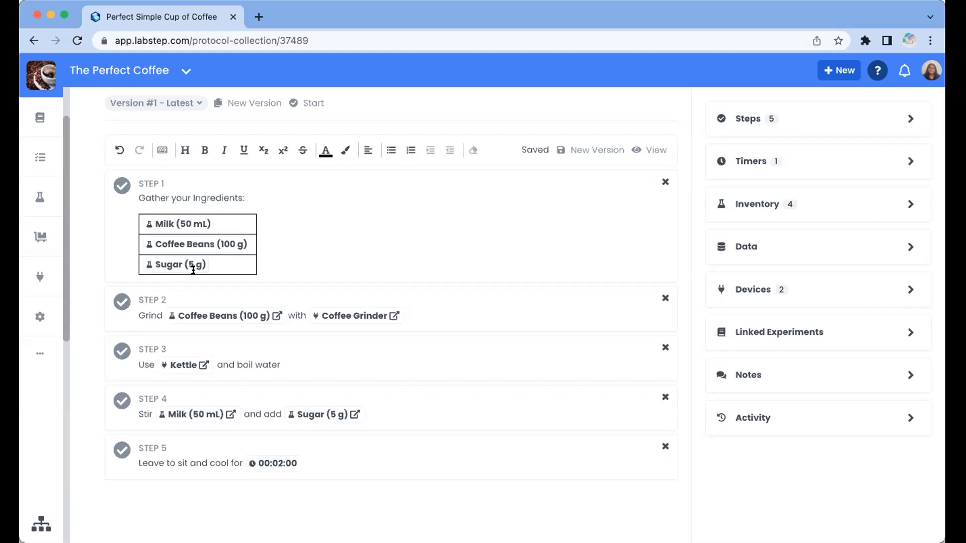
scroll(193, 270, up, 1)
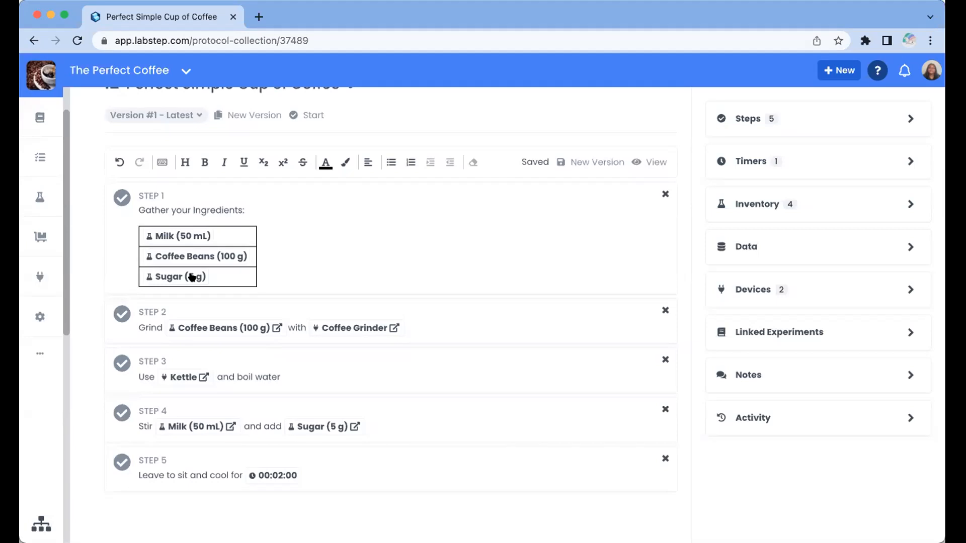
- Create a new experiment in the Coffee Recipes collection from the Making a Cup of Coffee Experiment template
click(40, 117)
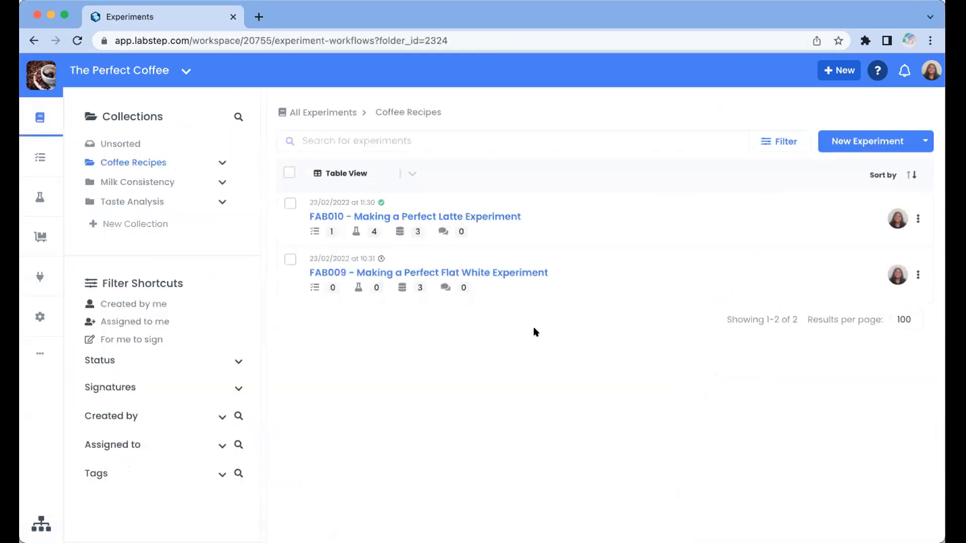
click(926, 141)
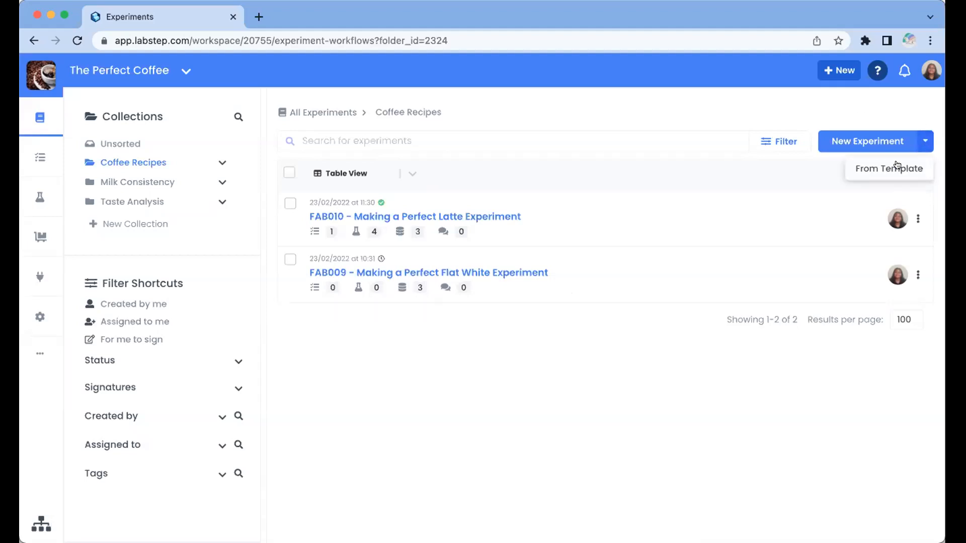
click(898, 167)
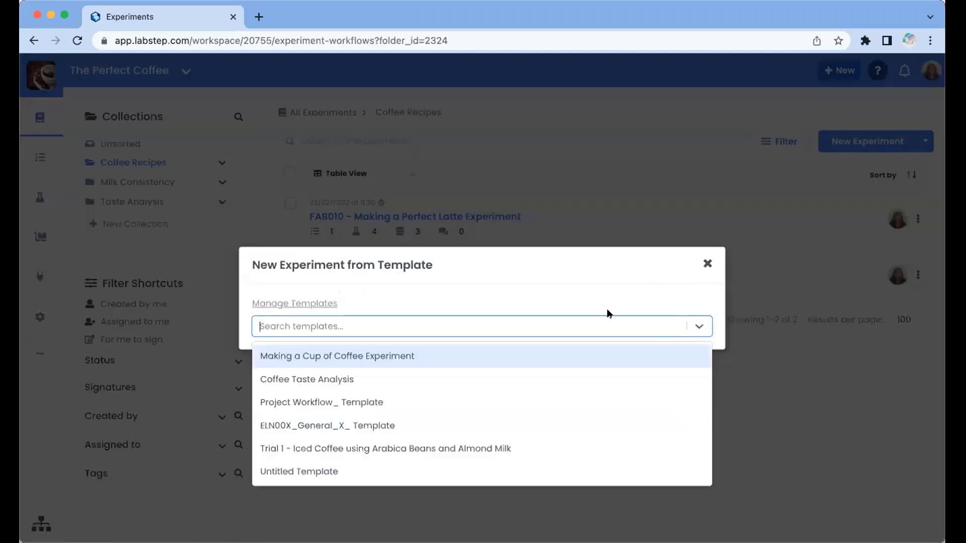
click(405, 356)
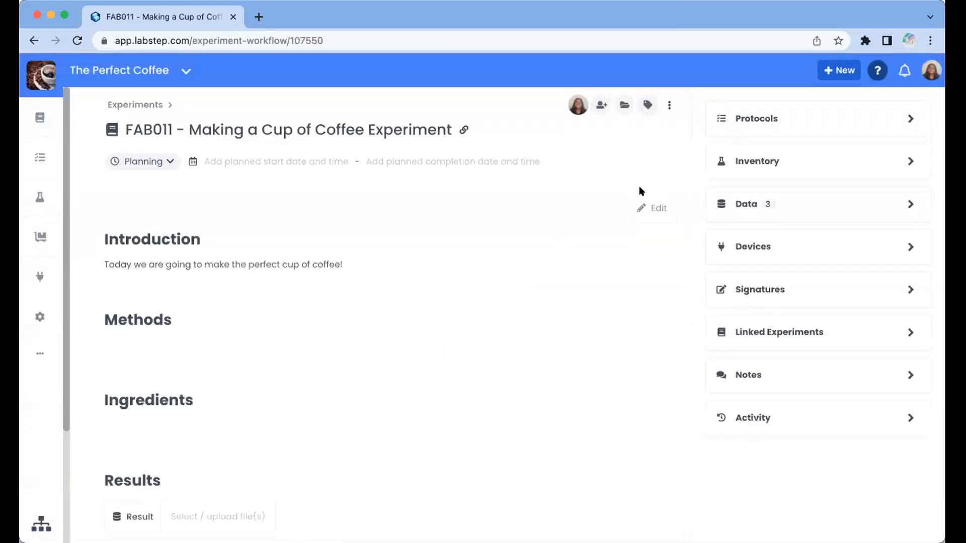
- Make the experiment entry editable and insert the Perfect Simple Cup of Coffee protocol under the Methods heading
click(650, 208)
click(188, 345)
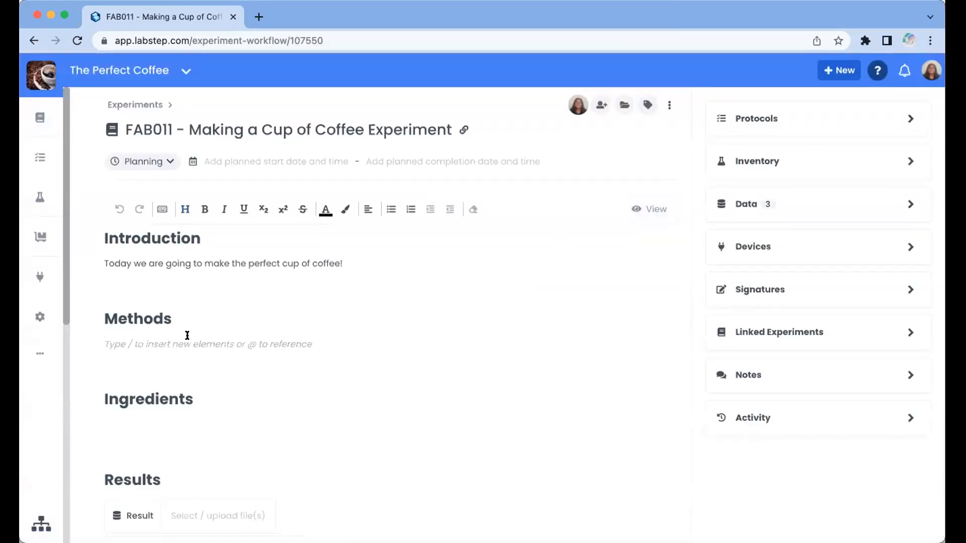
text(/)
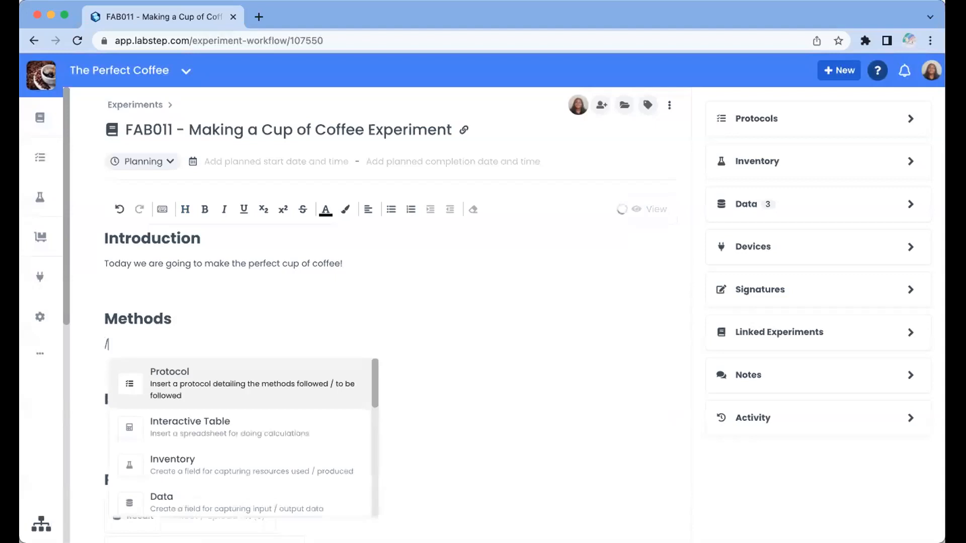
click(169, 374)
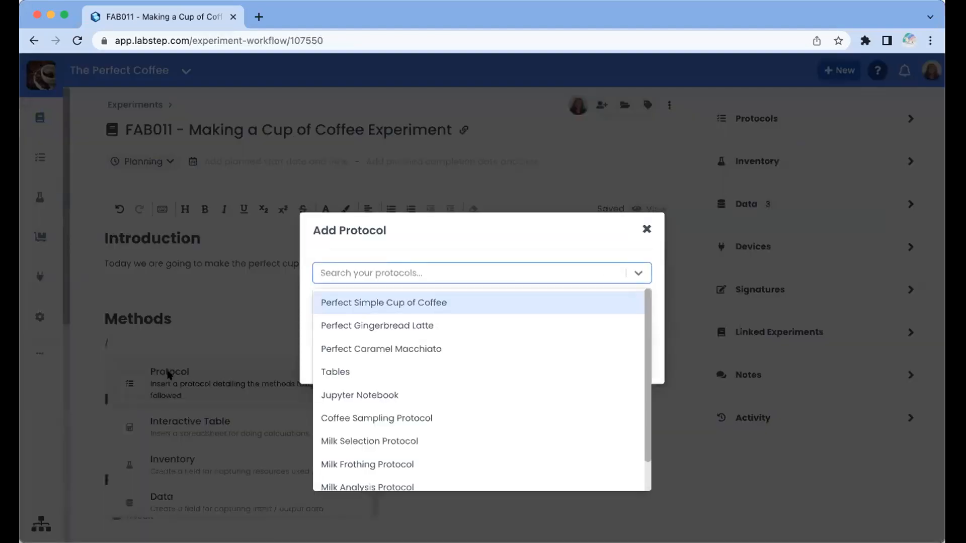
click(352, 304)
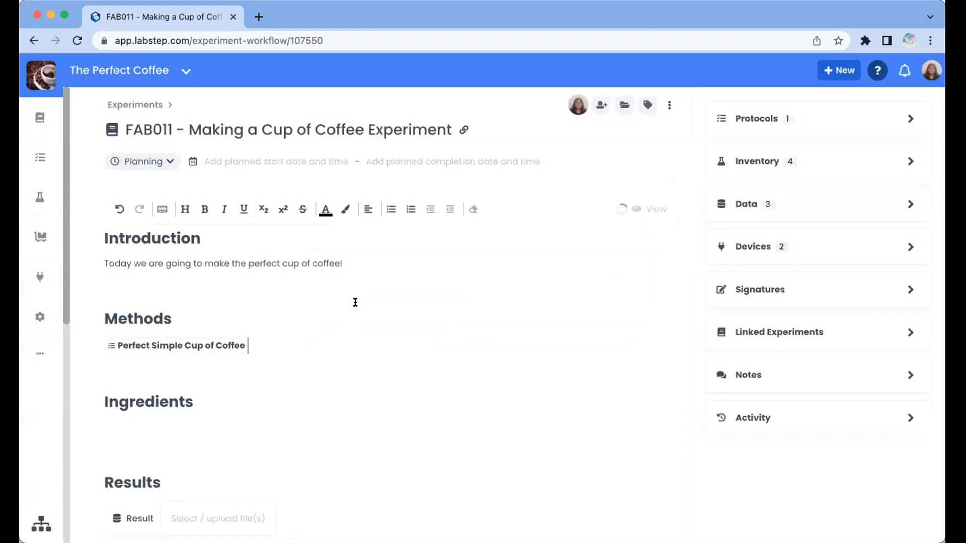
- In the inserted protocol, assign Bag 3 as the item of the step 1 Sugar field and deduct the amount used from it
click(188, 346)
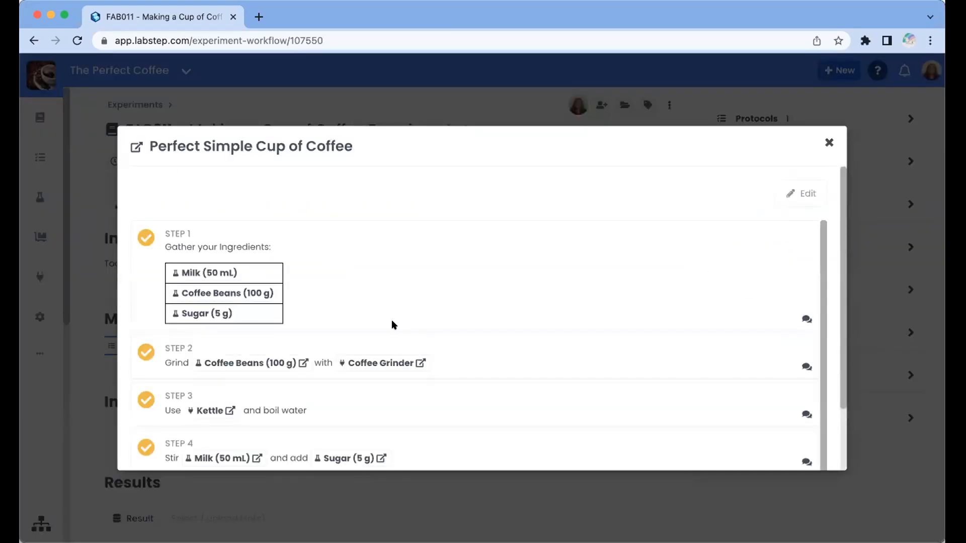
scroll(415, 275, down, 1)
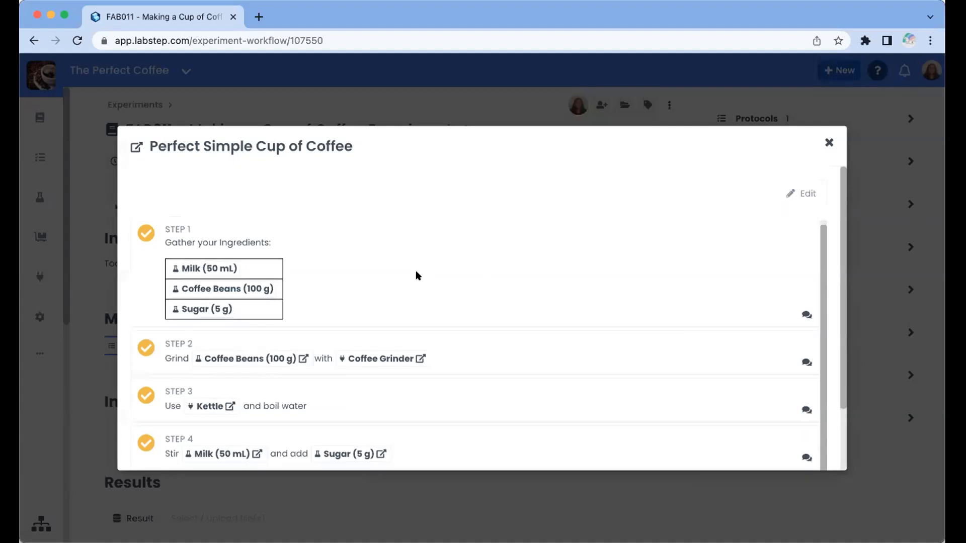
scroll(417, 276, down, 2)
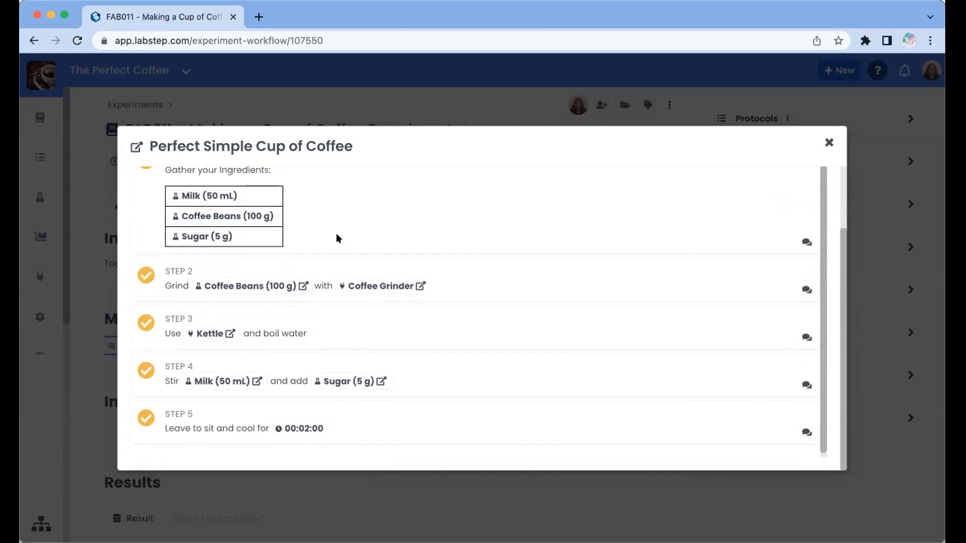
scroll(336, 235, up, 3)
scroll(318, 299, down, 2)
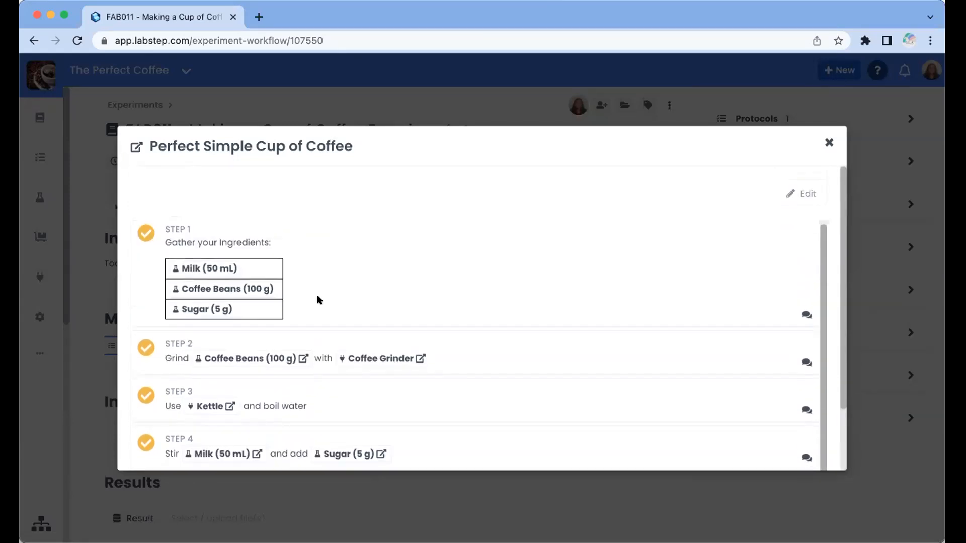
scroll(317, 300, down, 3)
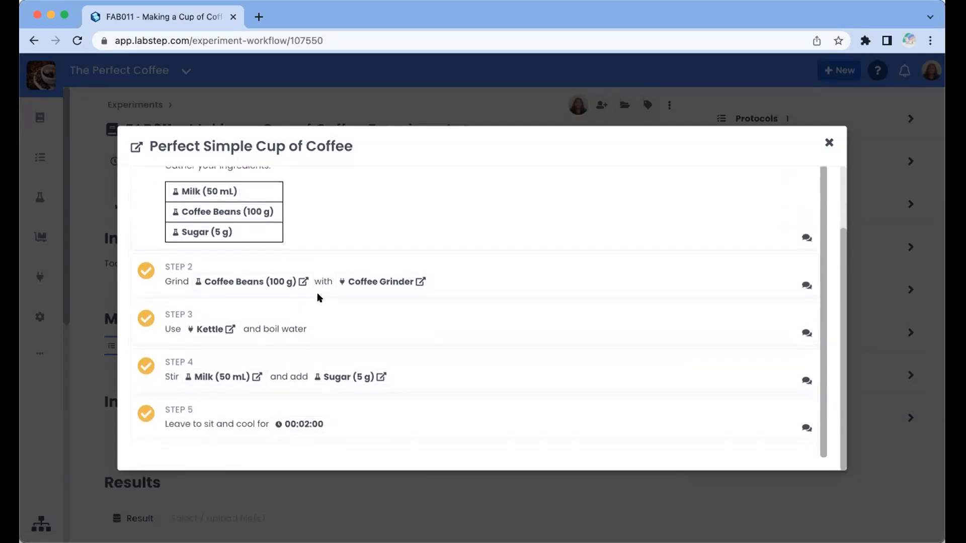
click(210, 233)
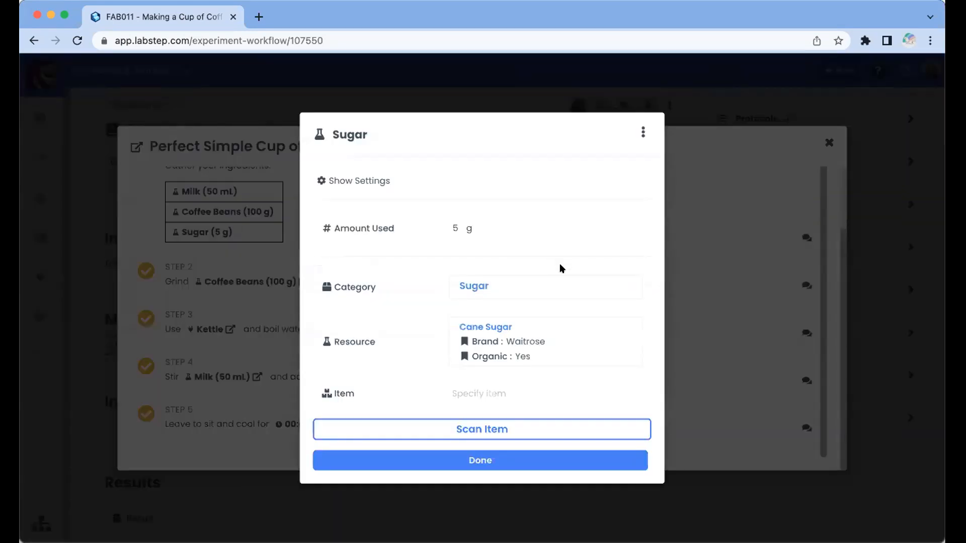
click(497, 389)
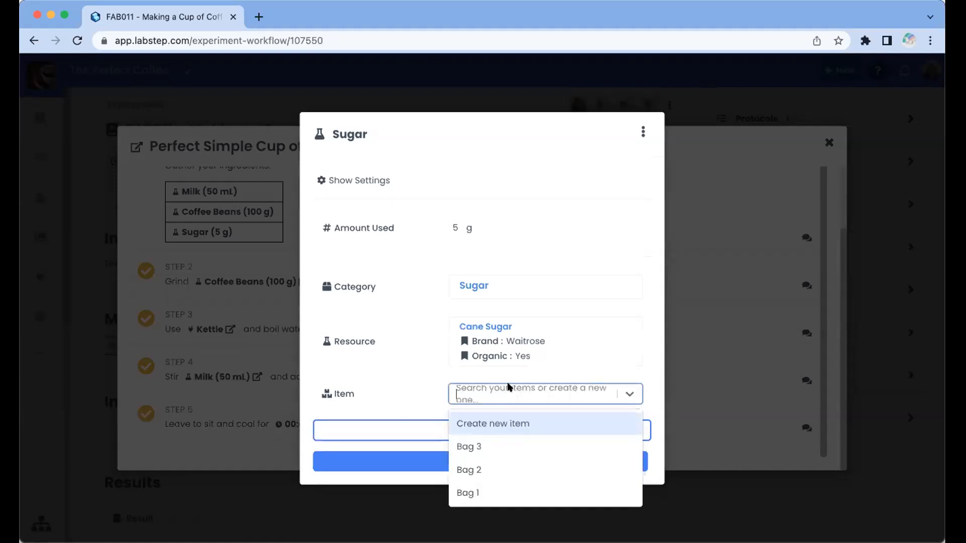
click(485, 446)
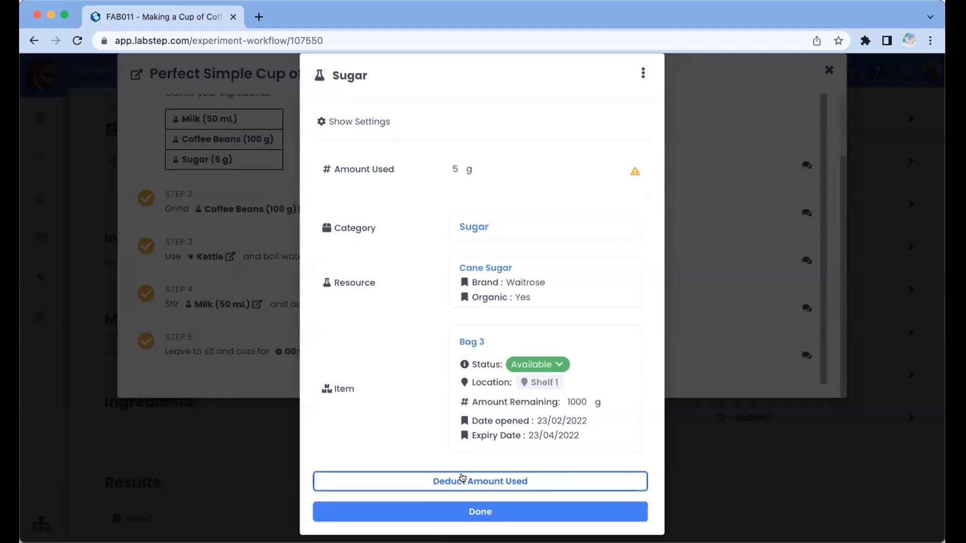
click(399, 473)
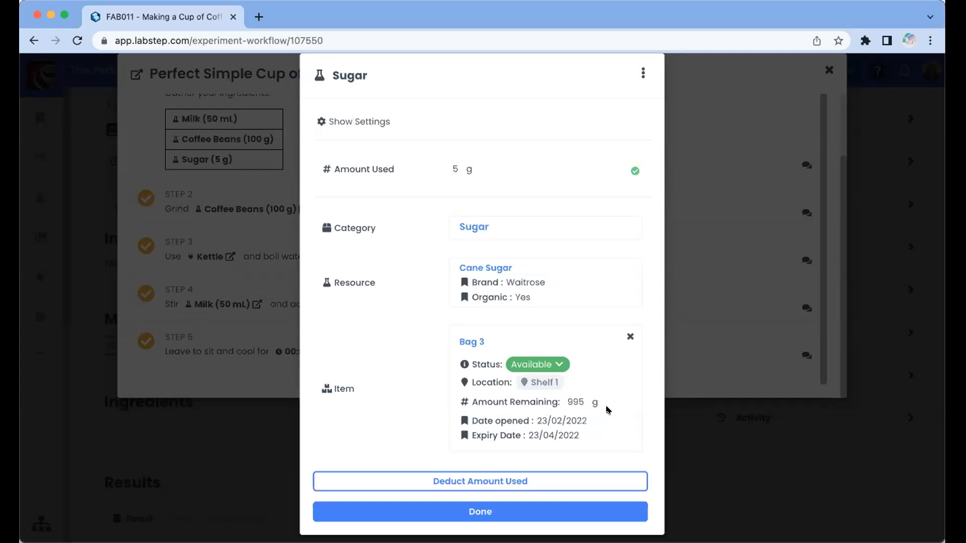
click(478, 510)
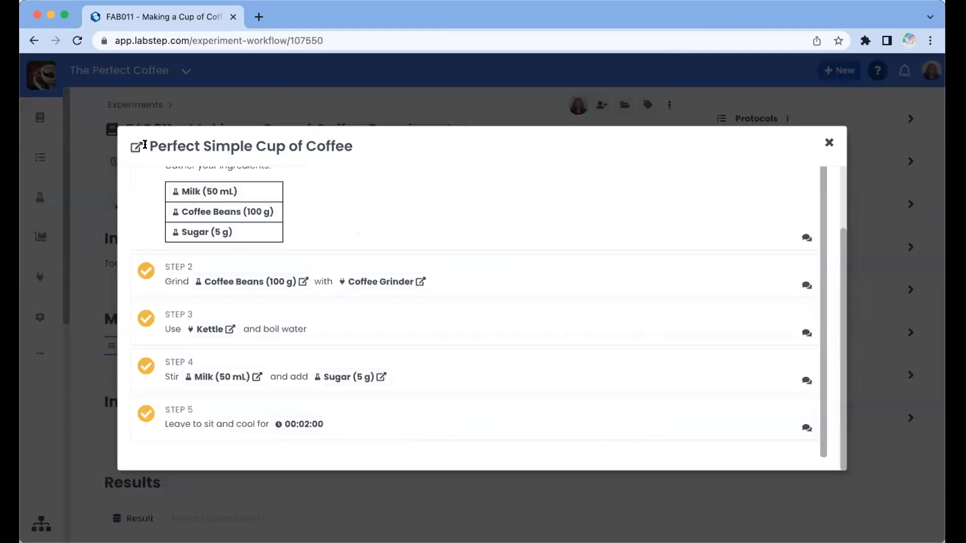
- Check off all five steps of the Perfect Simple Cup of Coffee protocol and mark the protocol as complete
scroll(188, 270, up, 3)
click(138, 239)
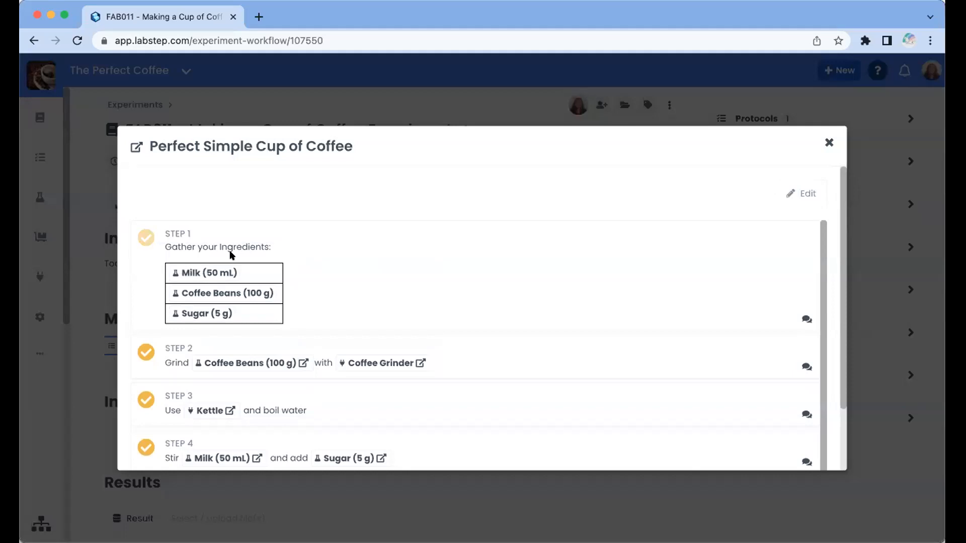
click(147, 349)
click(146, 395)
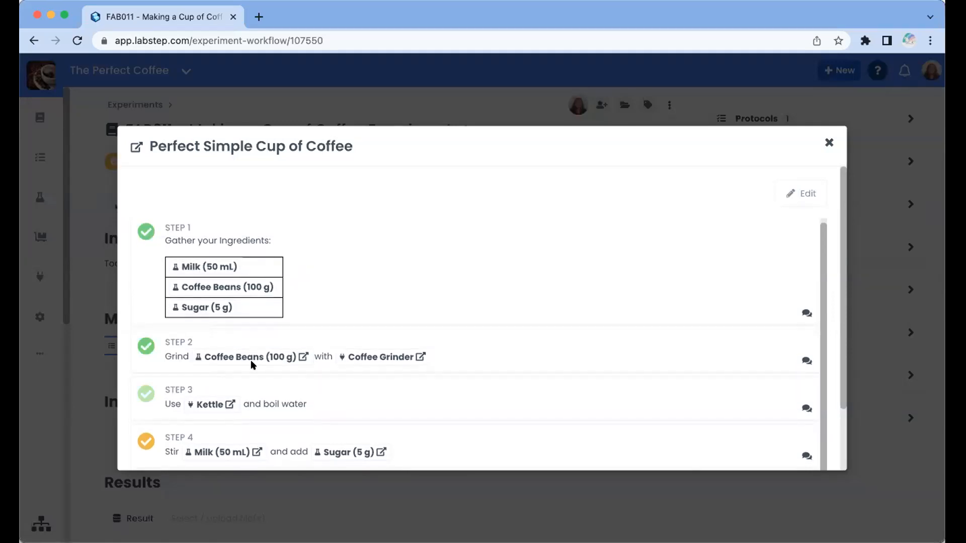
scroll(251, 360, down, 2)
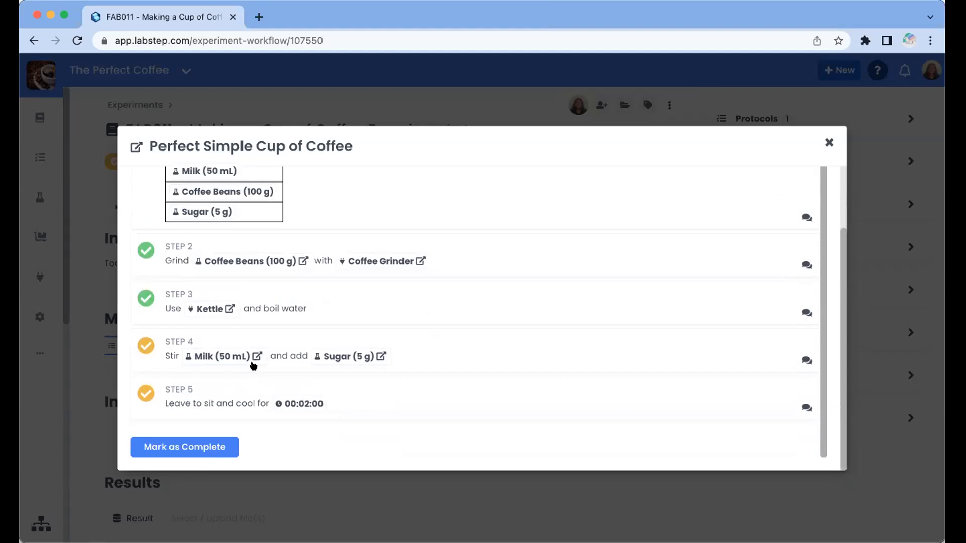
click(146, 346)
click(145, 394)
click(204, 447)
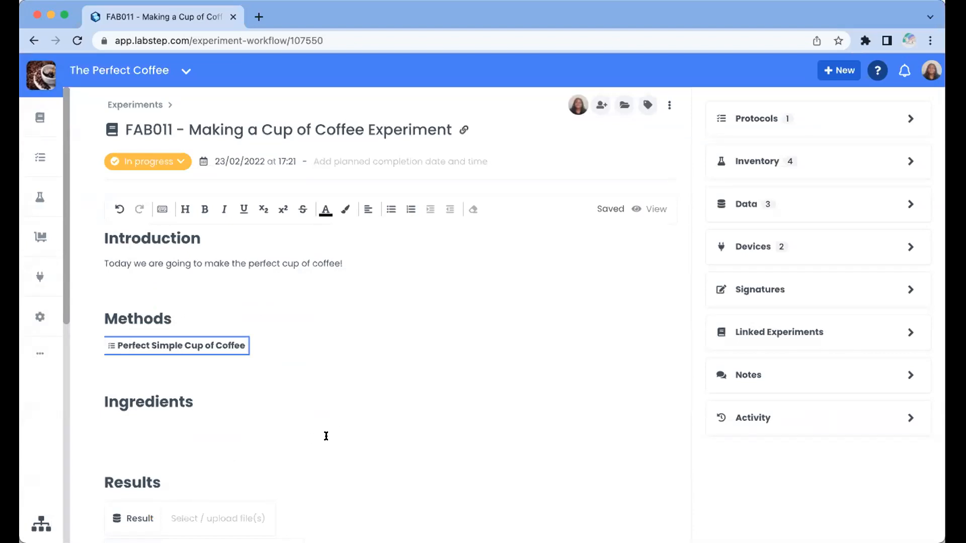
- Place the protocol's deducted Sugar, Coffee Beans and Milk inventory fields on separate lines under the Ingredients heading
scroll(326, 436, down, 3)
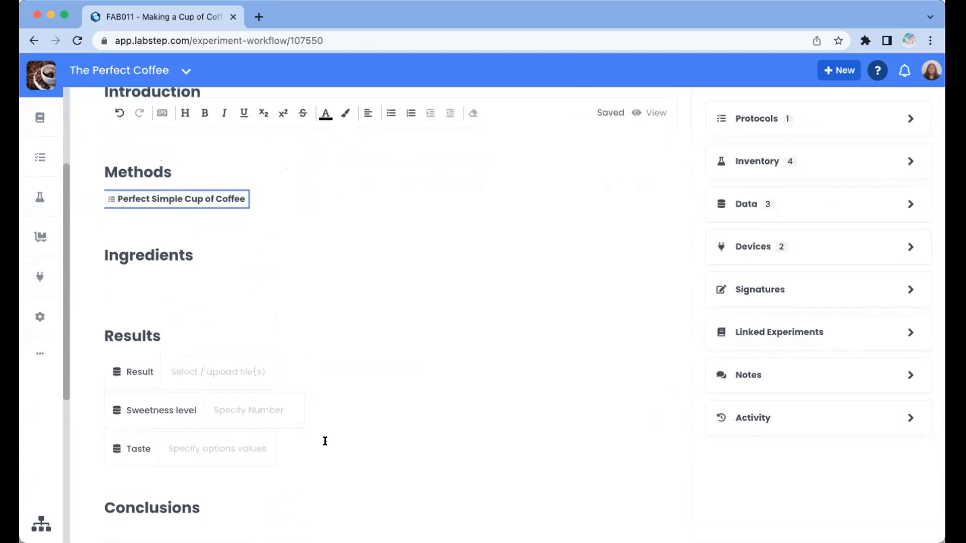
scroll(326, 448, up, 2)
click(121, 383)
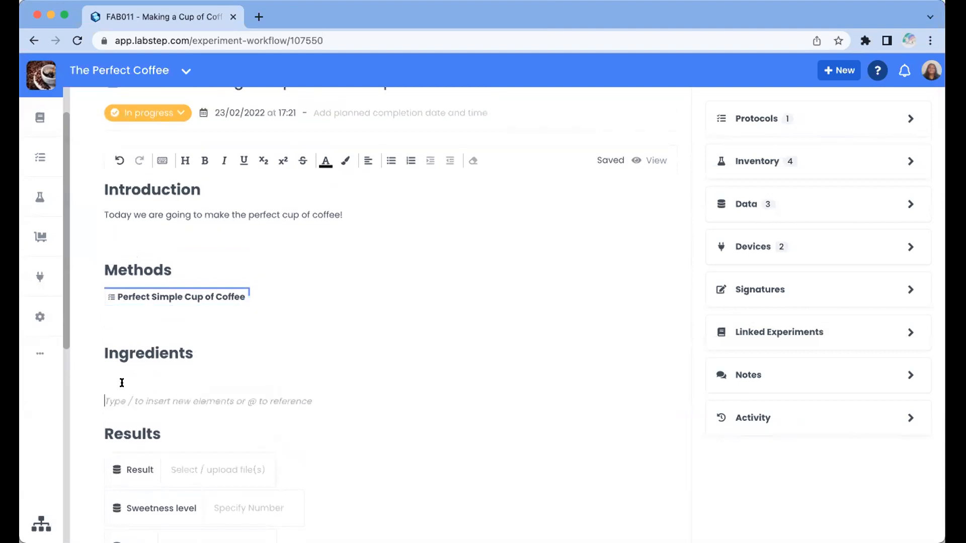
click(209, 367)
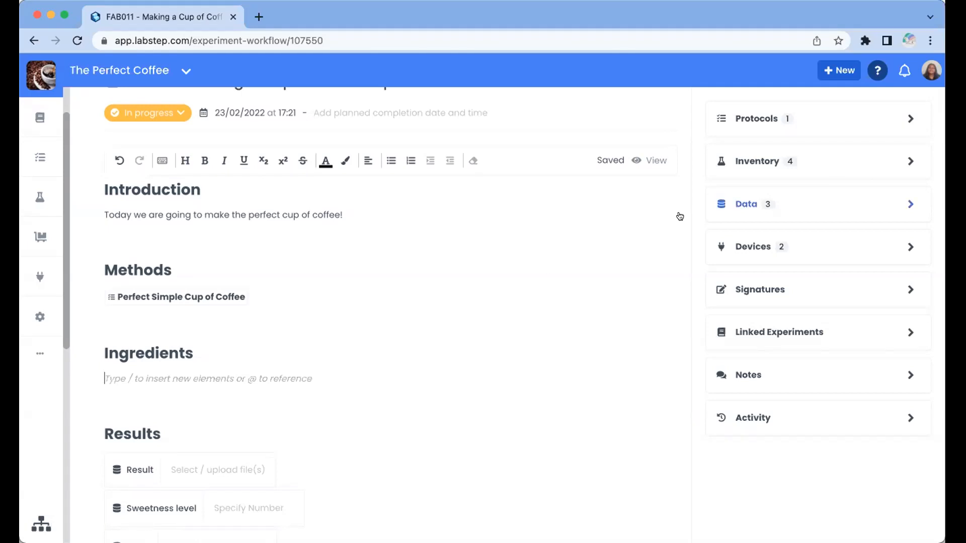
click(785, 165)
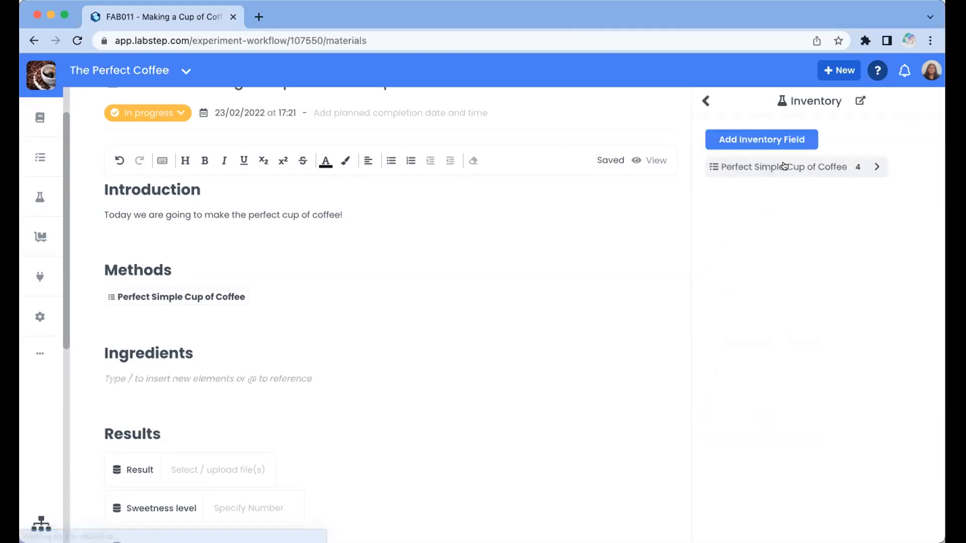
click(864, 170)
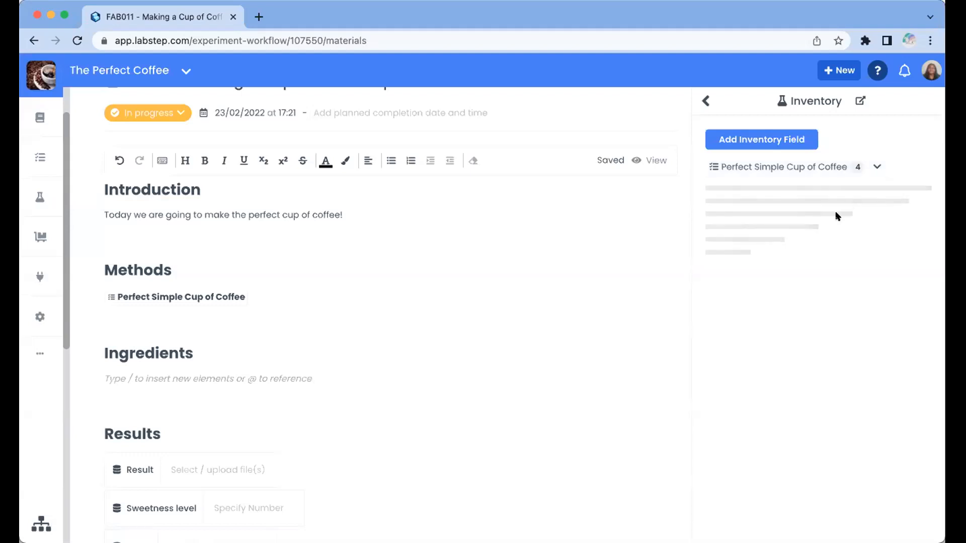
drag(772, 197, 285, 383)
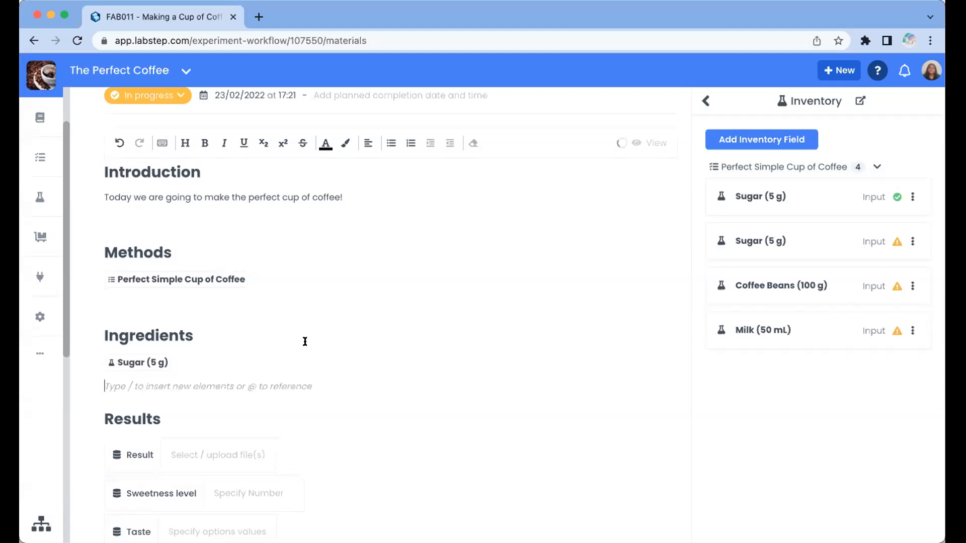
drag(814, 277, 204, 385)
drag(793, 323, 432, 405)
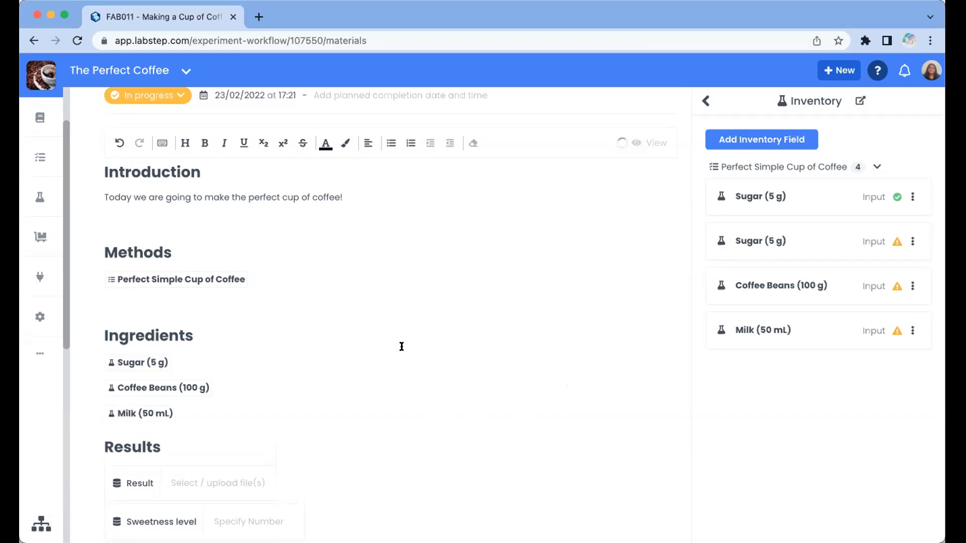
click(708, 101)
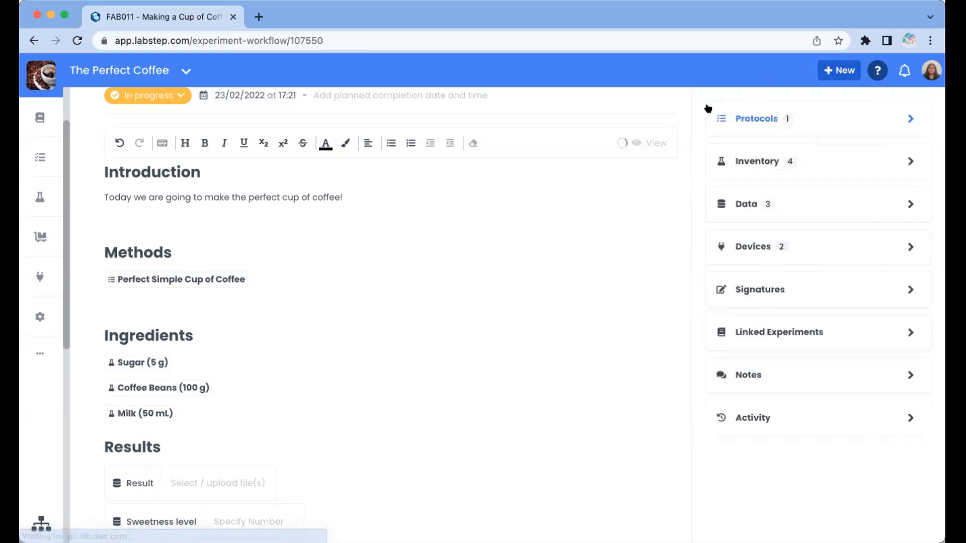